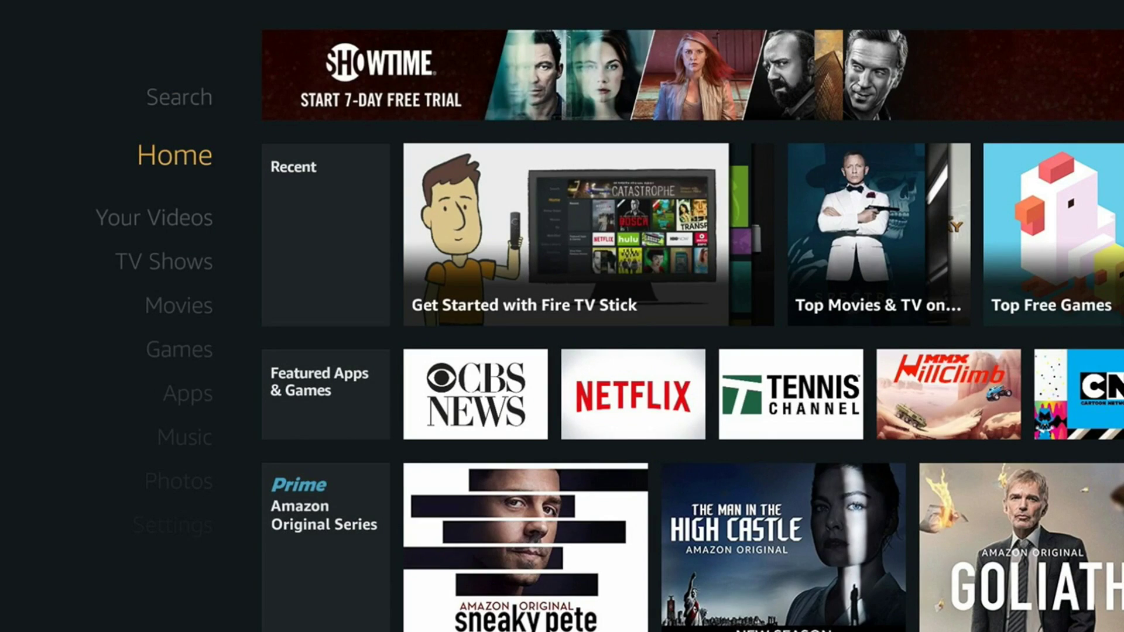
# Move down the left navigation menu three places until Settings is highlighted.
pyautogui.press('Down')
pyautogui.press('Down')
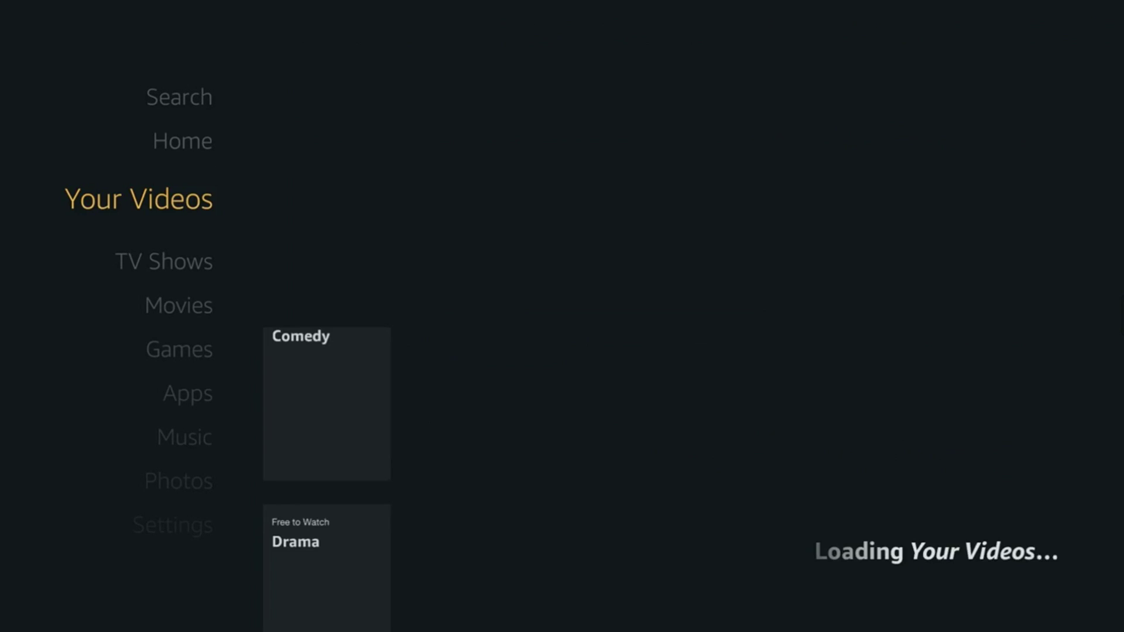
pyautogui.press('Down')
pyautogui.press('Down')
pyautogui.press('Down')
pyautogui.press('Down')
pyautogui.press('Down')
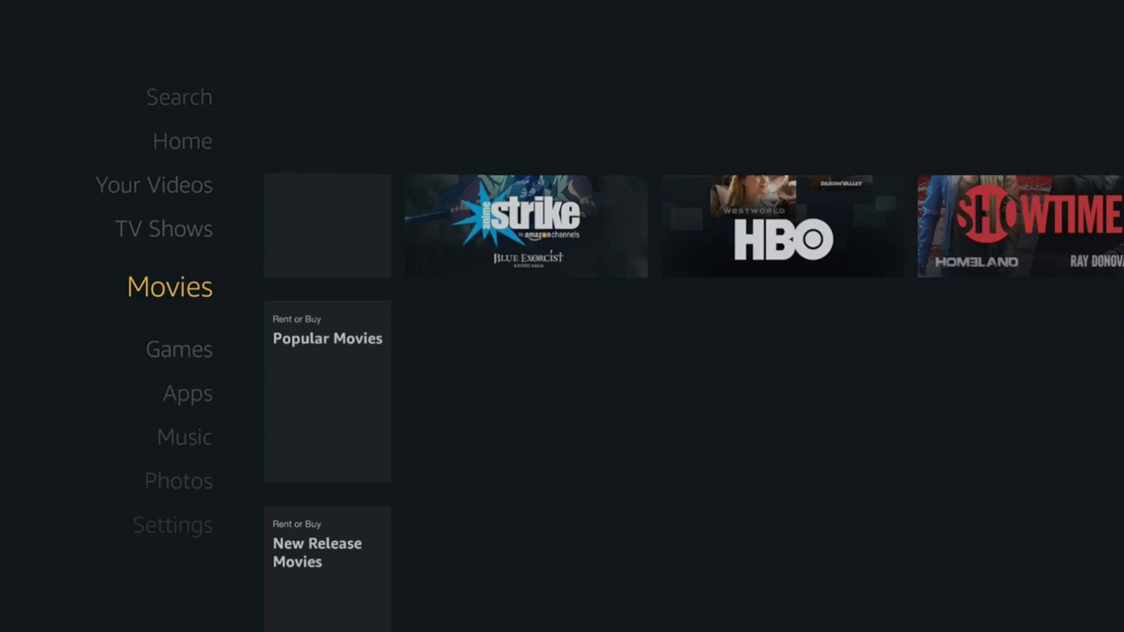
pyautogui.press('Down')
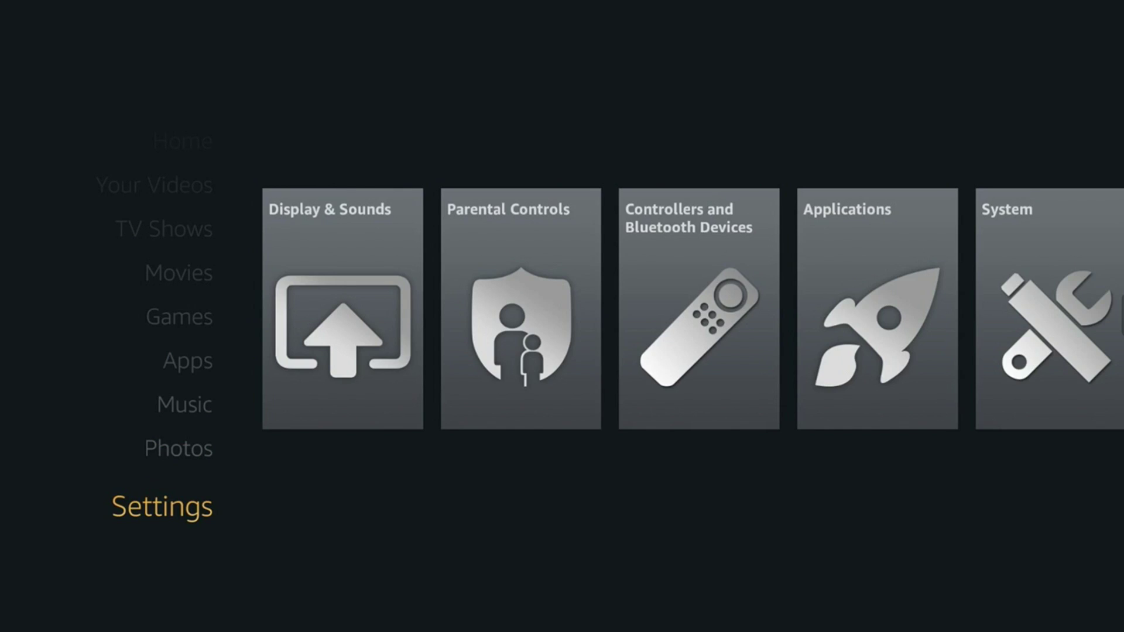
# Open the System settings category.
pyautogui.press('Right')
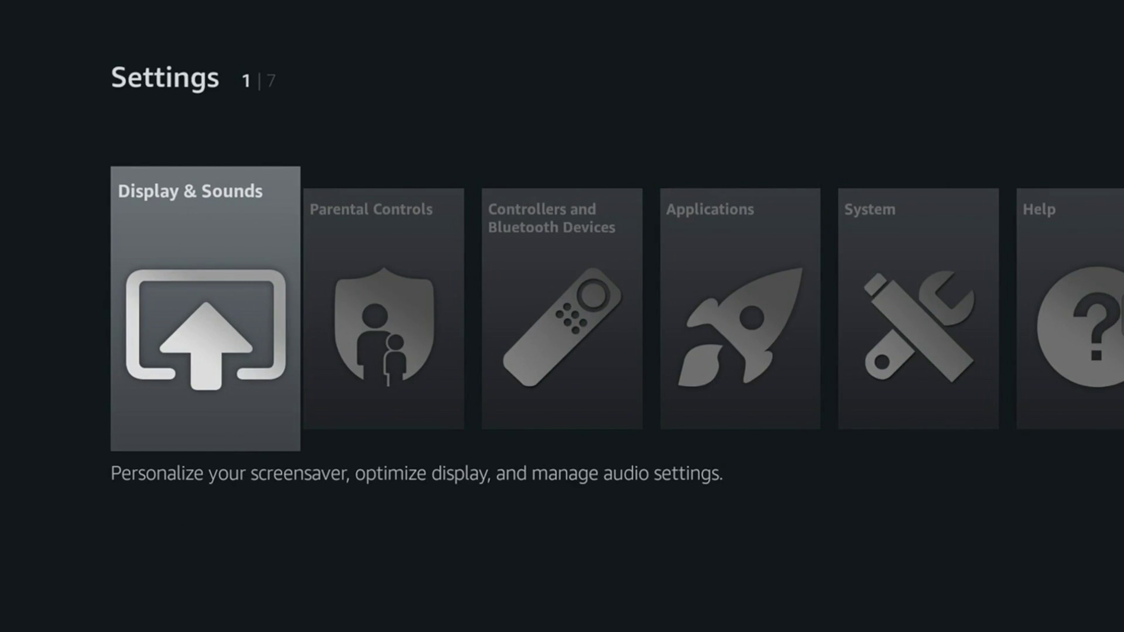
pyautogui.press('Right')
pyautogui.press('Right')
pyautogui.press('Right')
pyautogui.press('Right')
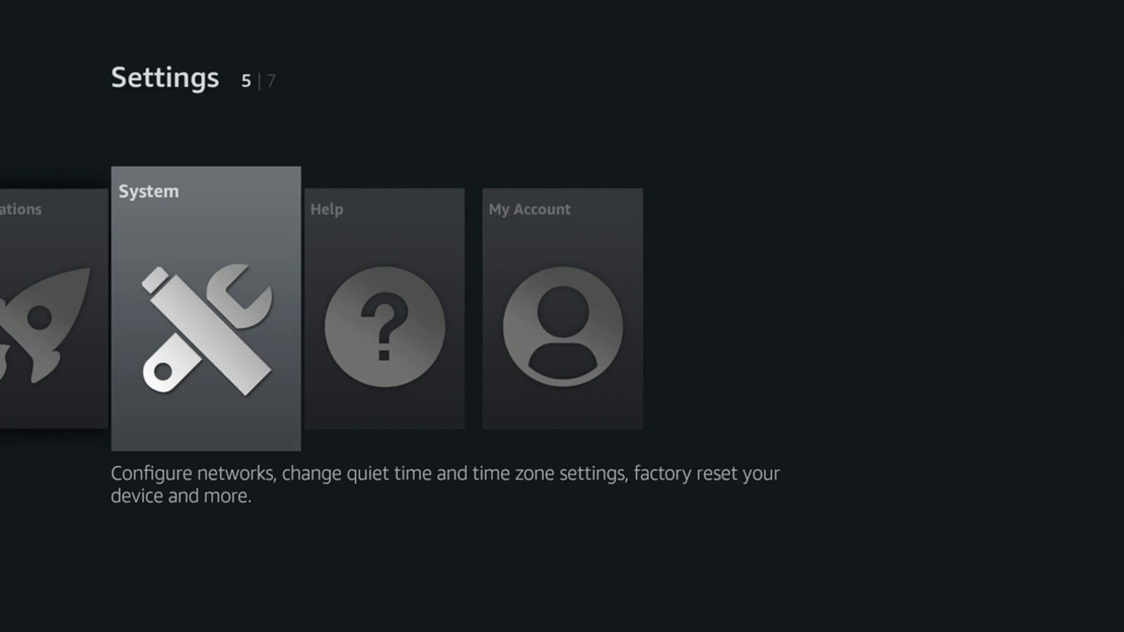
pyautogui.press('Return')
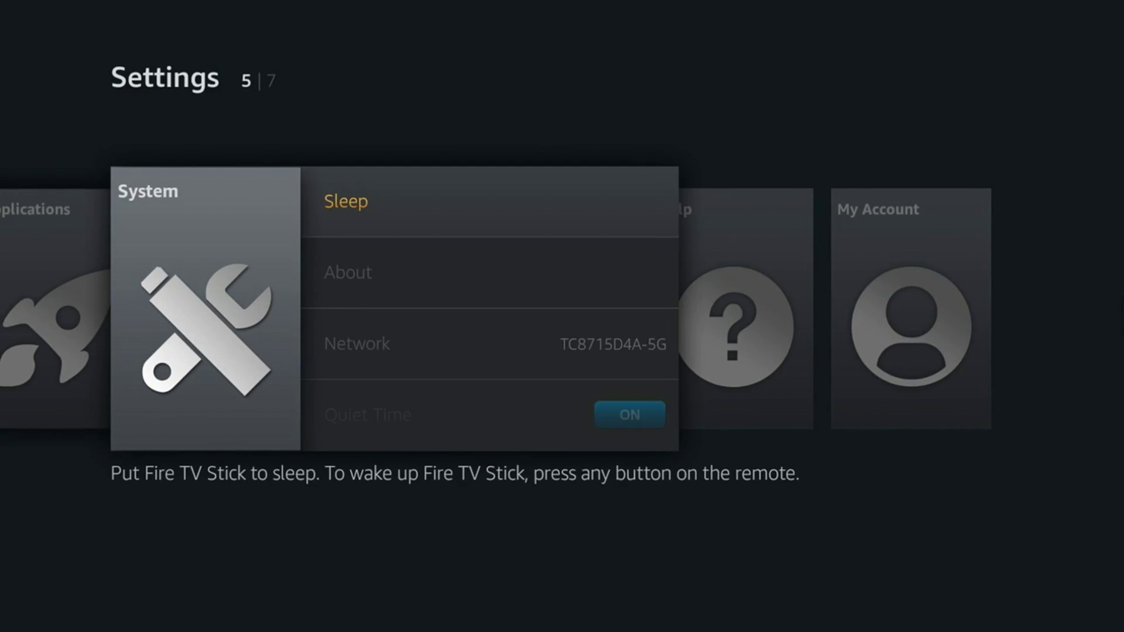
# Open Developer Options and confirm ADB debugging and Apps from Unknown Sources are ON.
pyautogui.press('Down')
pyautogui.press('Down')
pyautogui.press('Down')
pyautogui.press('Down')
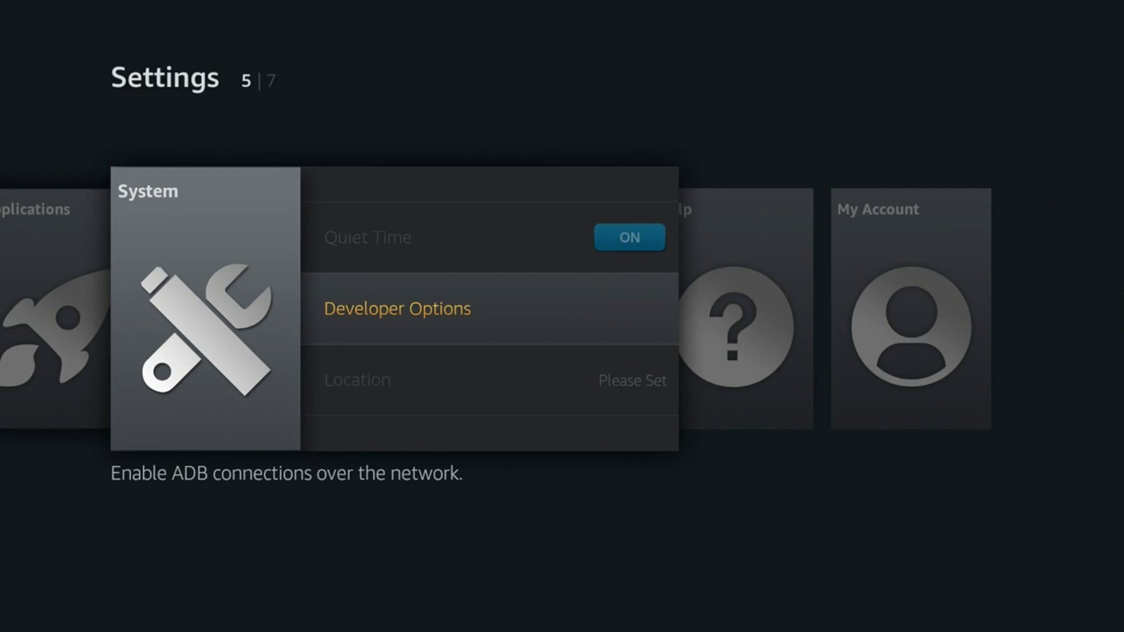
pyautogui.press('Up')
pyautogui.press('Down')
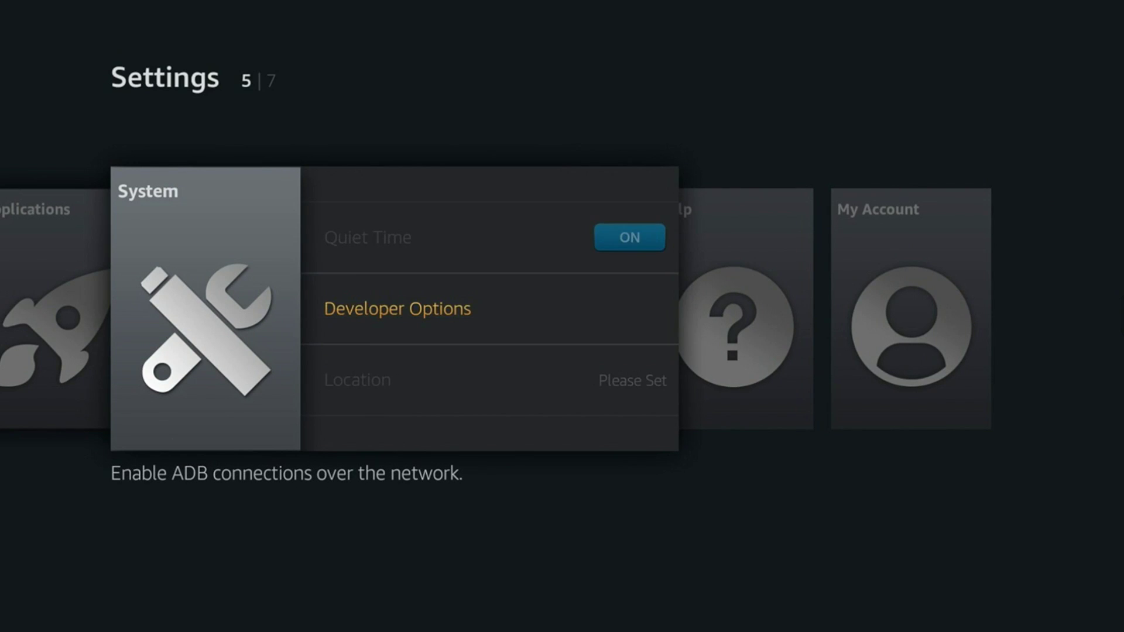
pyautogui.press('Return')
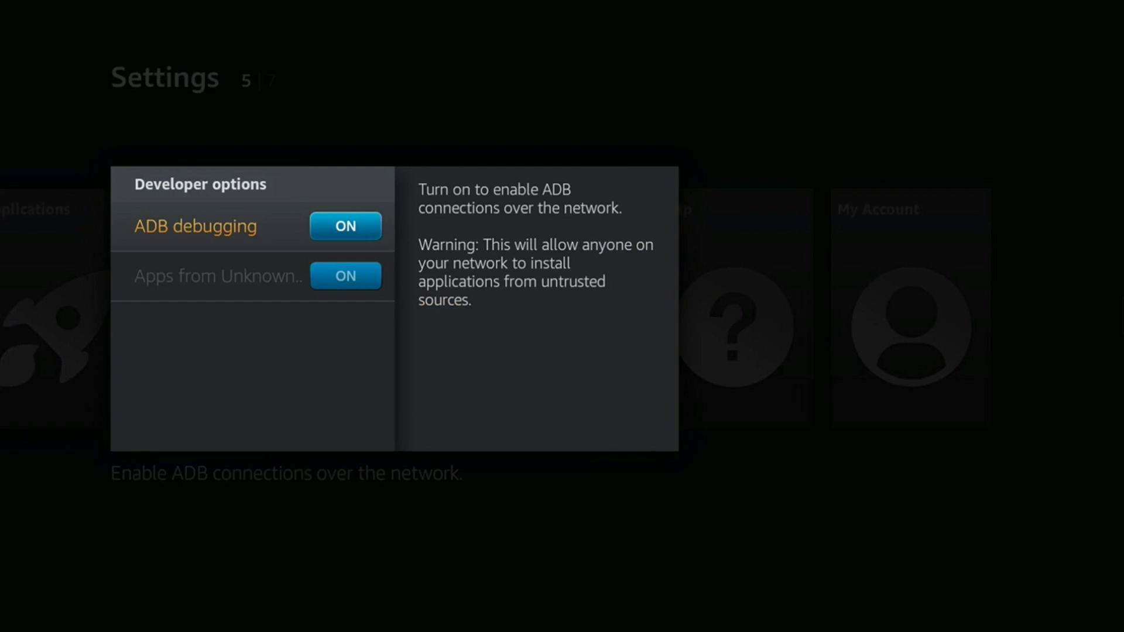
pyautogui.press('Down')
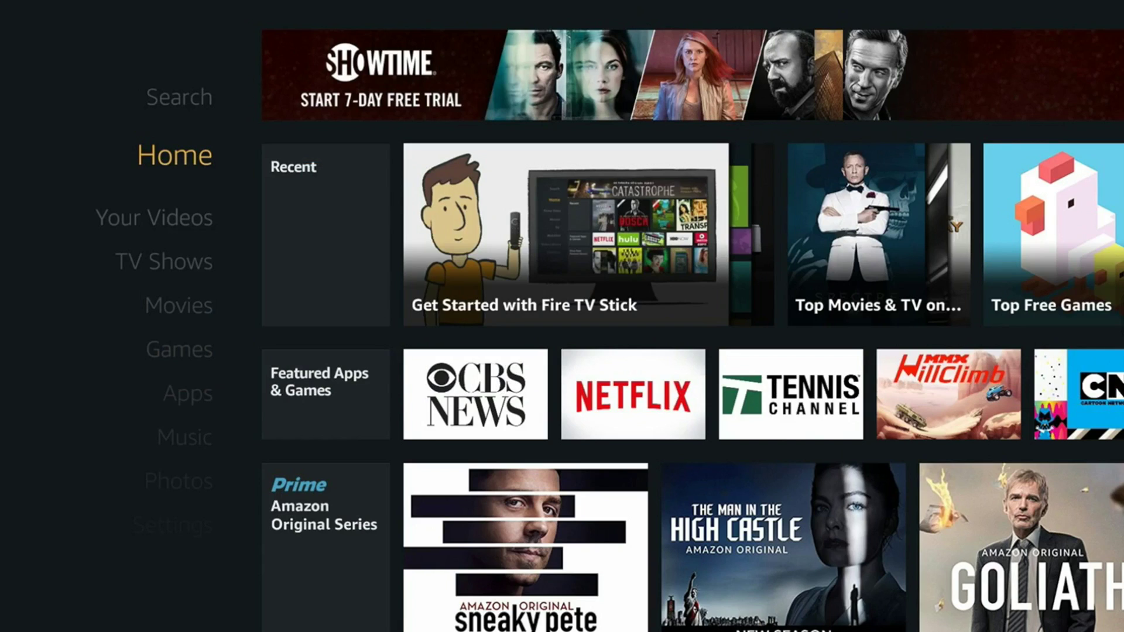
# Go to Search and spell 'Es' on the on-screen keyboard.
pyautogui.press('Up')
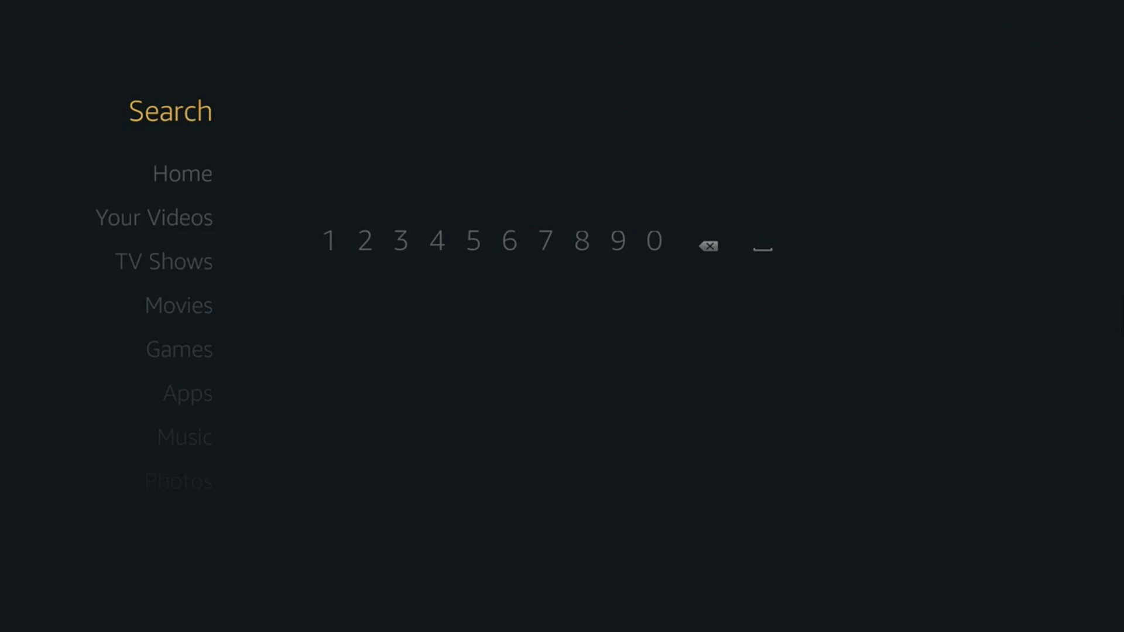
pyautogui.press('Right')
pyautogui.press('Right')
pyautogui.press('Right')
pyautogui.press('Right')
pyautogui.press('Right')
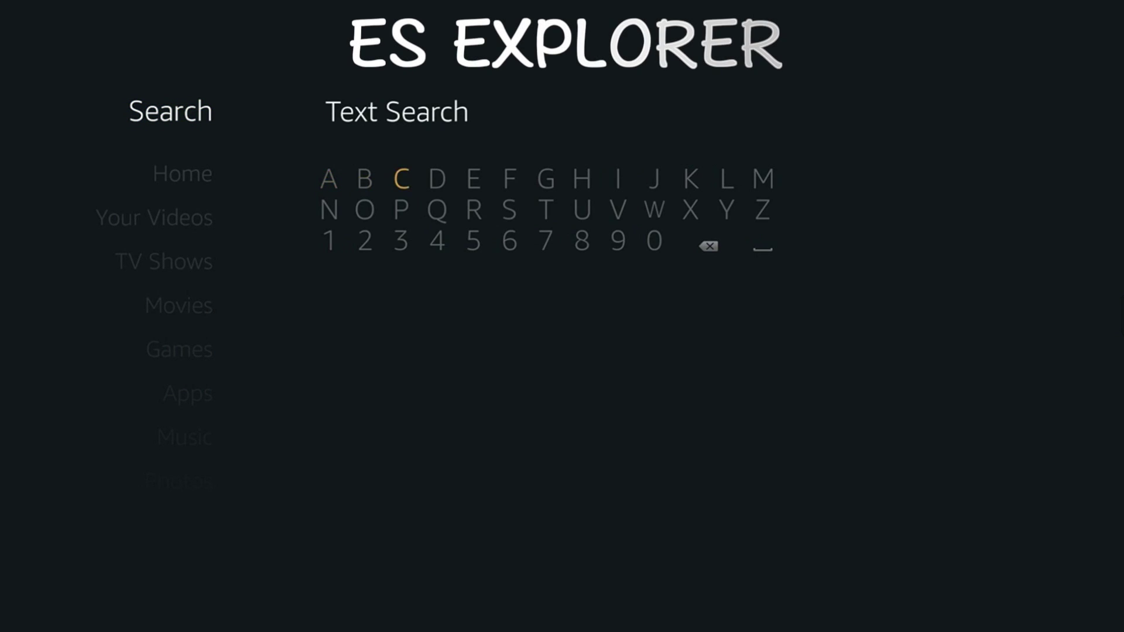
pyautogui.press('Return')
pyautogui.press('Down')
pyautogui.press('Right')
pyautogui.press('Return')
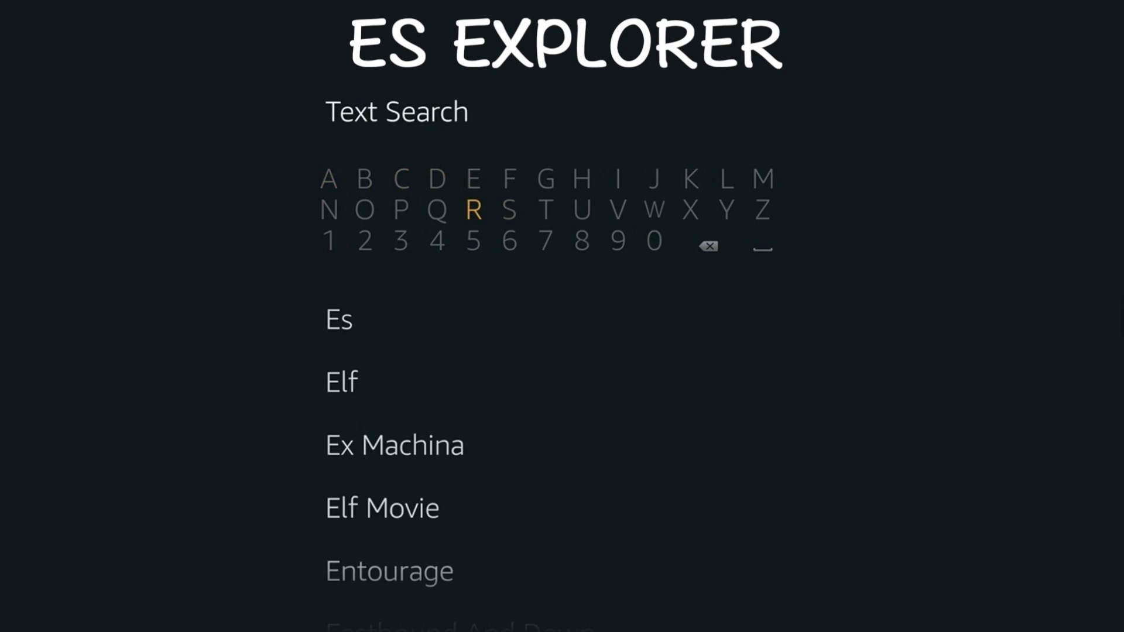
pyautogui.press('Down')
# Add a space and spell 'Explore' after 'Es'.
pyautogui.press('Right')
pyautogui.press('Right')
pyautogui.press('Right')
pyautogui.press('Right')
pyautogui.press('Right')
pyautogui.press('Return')
pyautogui.press('Left')
pyautogui.press('Left')
pyautogui.press('Left')
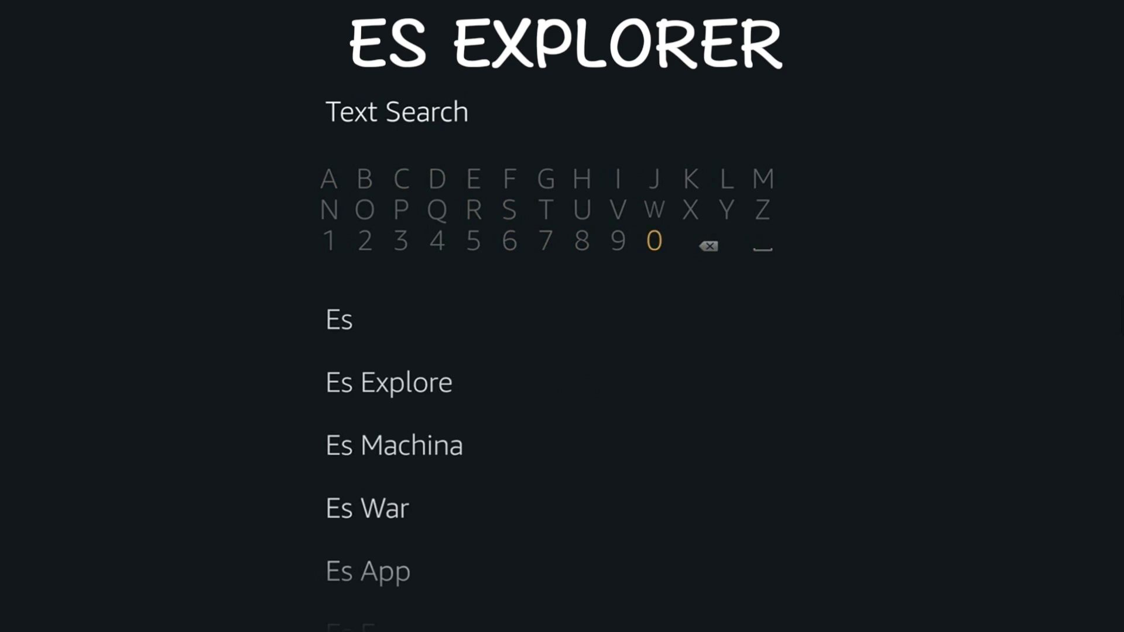
pyautogui.press('Left')
pyautogui.press('Left')
pyautogui.press('Up')
pyautogui.press('Up')
pyautogui.press('Left')
pyautogui.press('Return')
pyautogui.press('Down')
pyautogui.press('Right')
pyautogui.press('Right')
pyautogui.press('Right')
pyautogui.press('Right')
pyautogui.press('Right')
pyautogui.press('Right')
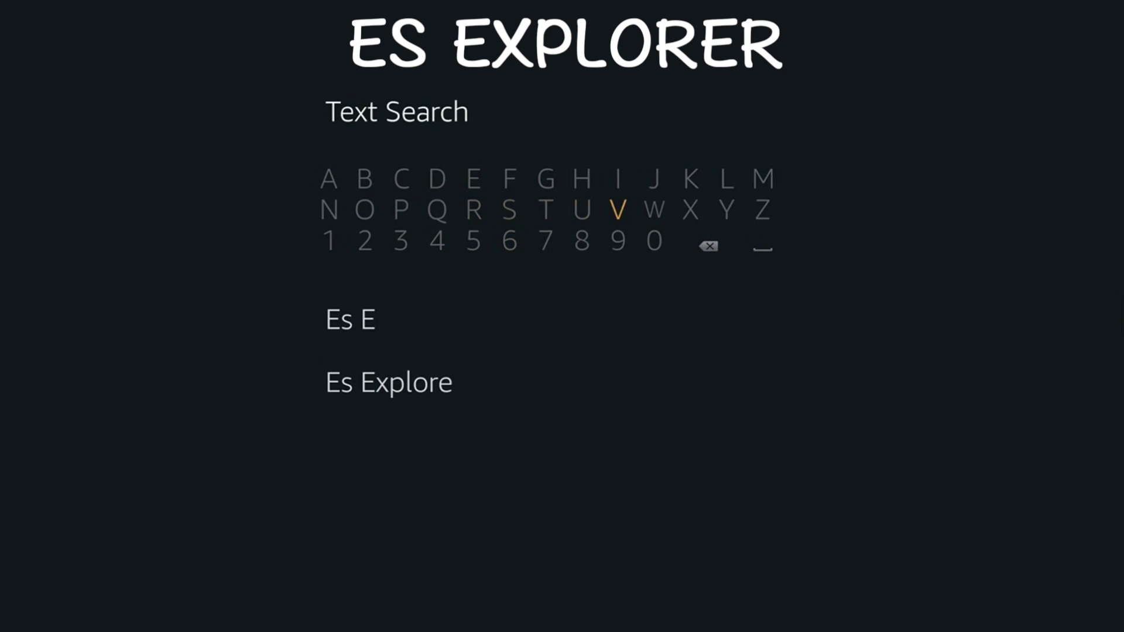
pyautogui.press('Return')
pyautogui.press('Left')
pyautogui.press('Left')
pyautogui.press('Left')
pyautogui.press('Left')
pyautogui.press('Left')
pyautogui.press('Left')
pyautogui.press('Left')
pyautogui.press('Left')
pyautogui.press('Return')
pyautogui.press('Right')
pyautogui.press('Right')
pyautogui.press('Right')
pyautogui.press('Right')
pyautogui.press('Right')
pyautogui.press('Right')
pyautogui.press('Right')
pyautogui.press('Right')
pyautogui.press('Up')
pyautogui.press('Return')
pyautogui.press('Down')
pyautogui.press('Left')
pyautogui.press('Left')
pyautogui.press('Left')
pyautogui.press('Left')
pyautogui.press('Left')
pyautogui.press('Left')
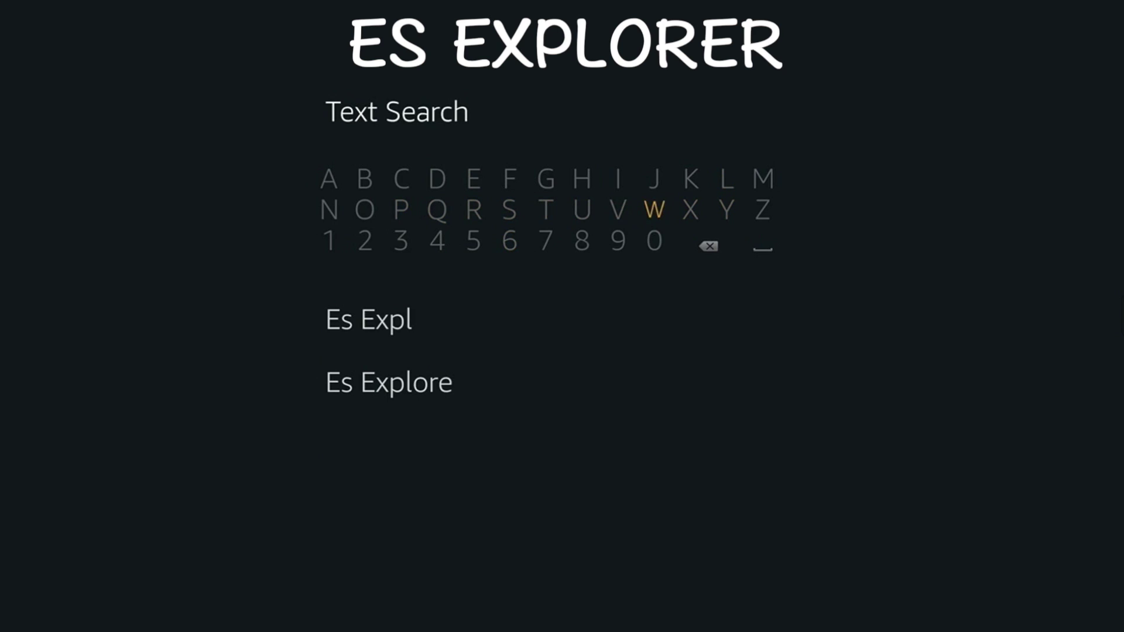
pyautogui.press('Left')
pyautogui.press('Left')
pyautogui.press('Left')
pyautogui.press('Left')
pyautogui.press('Return')
pyautogui.press('Right')
pyautogui.press('Right')
pyautogui.press('Right')
pyautogui.press('Return')
pyautogui.press('Up')
# Finish the search term and open the Es Explorer suggestion's results.
pyautogui.press('Return')
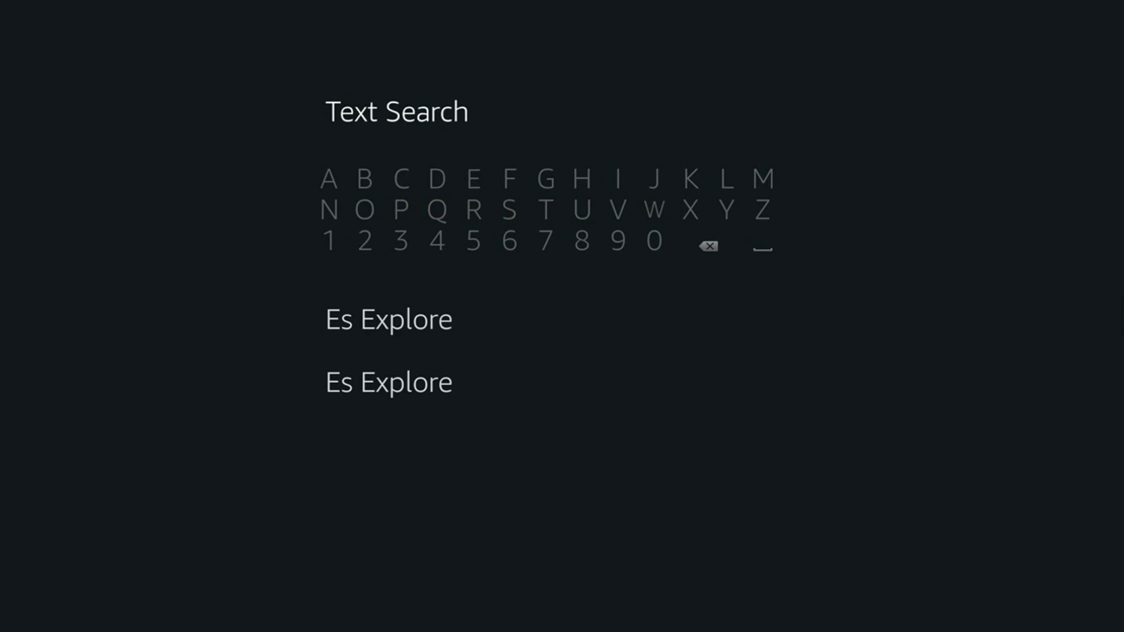
pyautogui.press('Down')
pyautogui.press('Return')
pyautogui.press('Down')
pyautogui.press('Down')
pyautogui.press('Return')
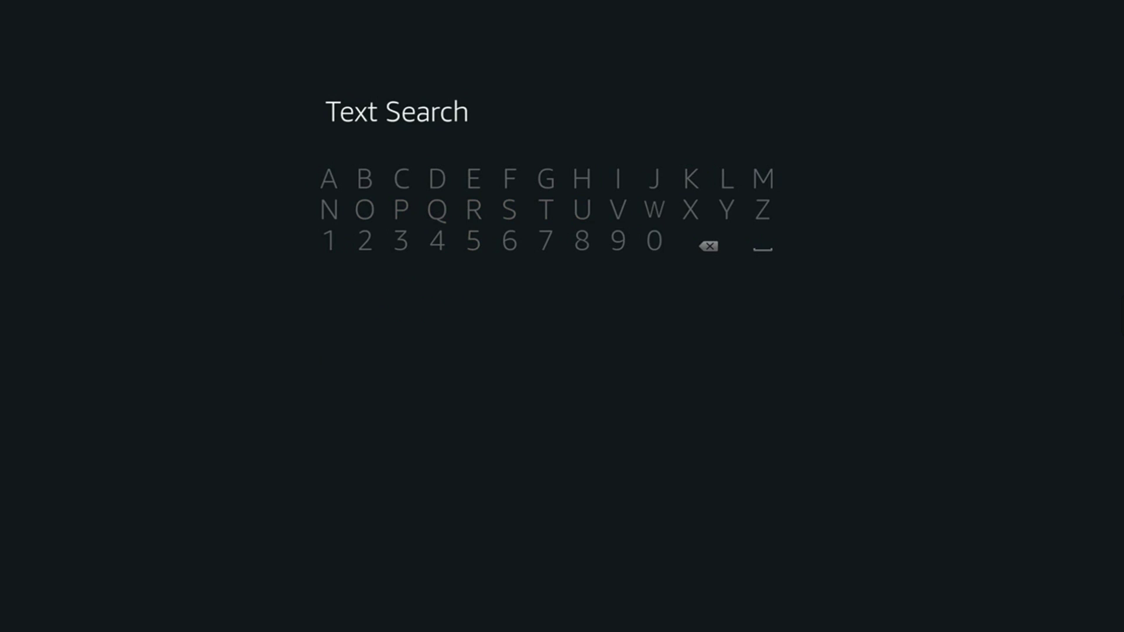
pyautogui.press('Return')
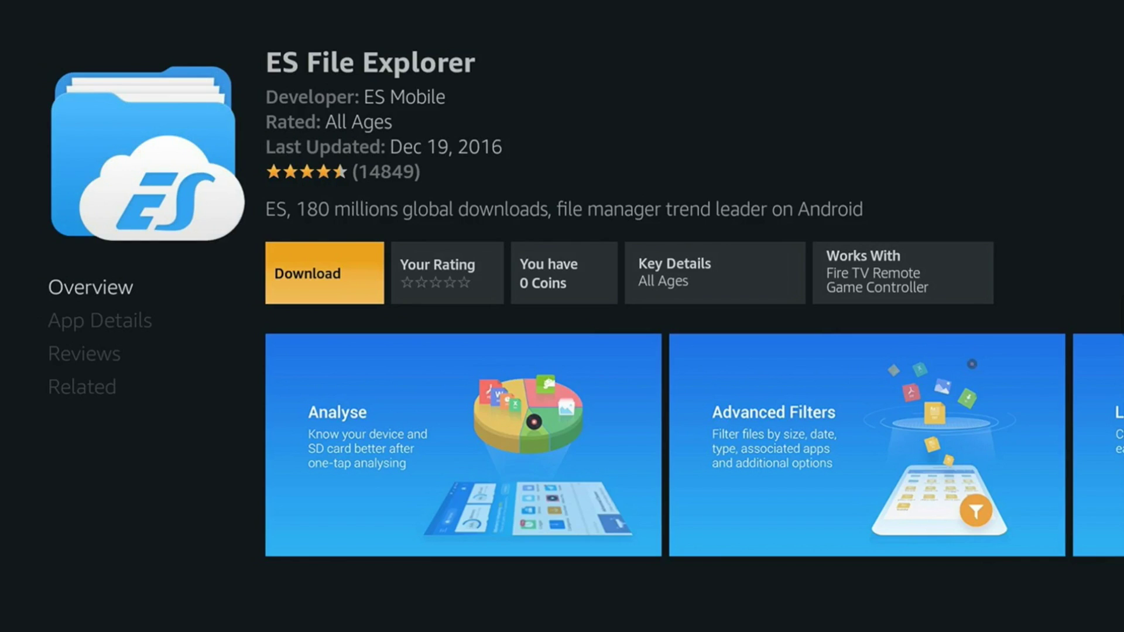
# Download ES File Explorer and launch it once installation finishes.
pyautogui.press('Return')
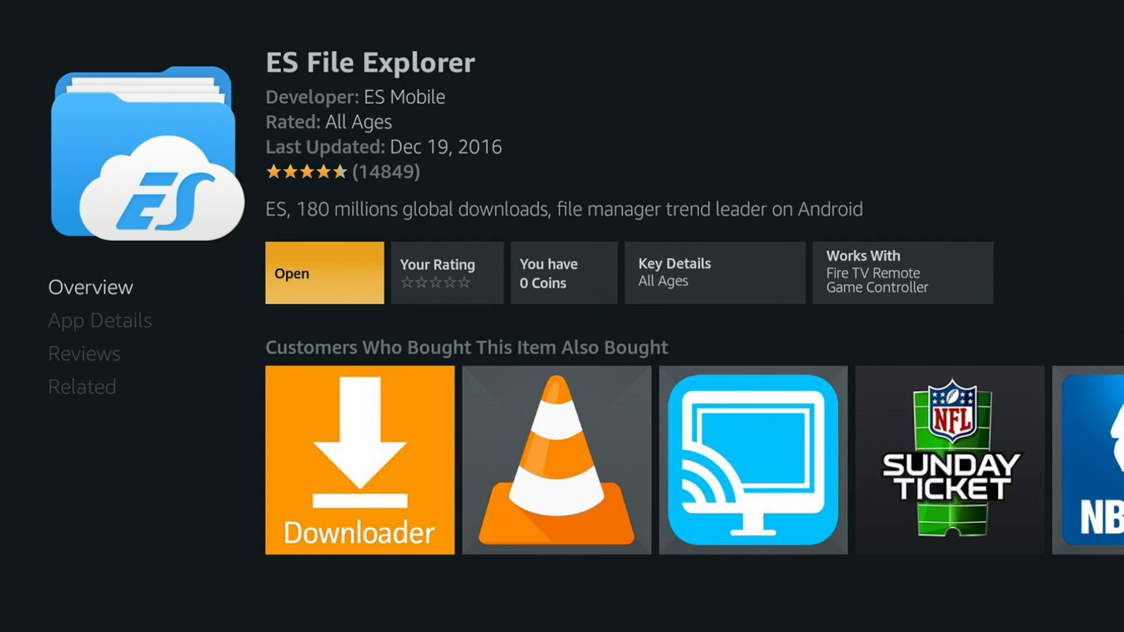
pyautogui.press('Return')
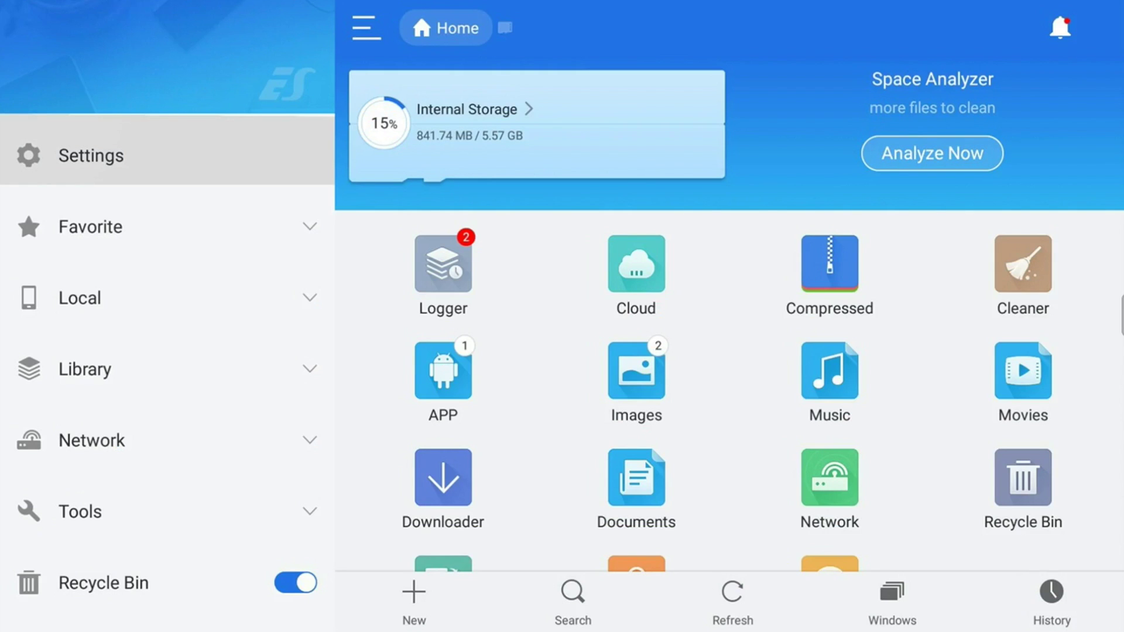
# Expand Favorite in ES File Explorer's side menu and choose Add for a new bookmark.
pyautogui.press('Right')
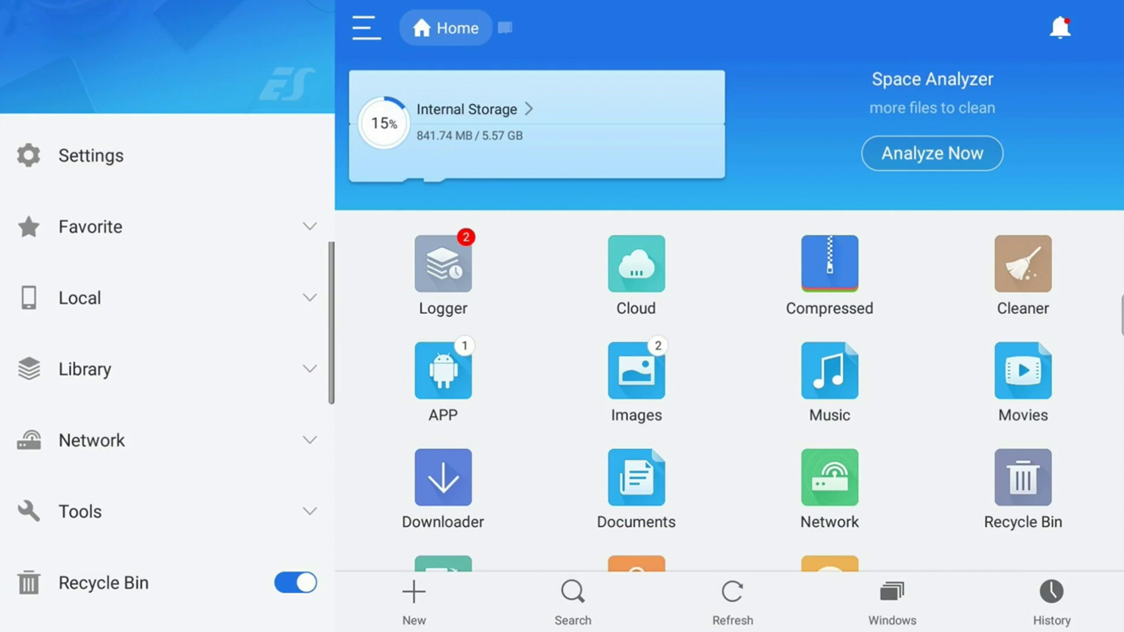
pyautogui.press('Left')
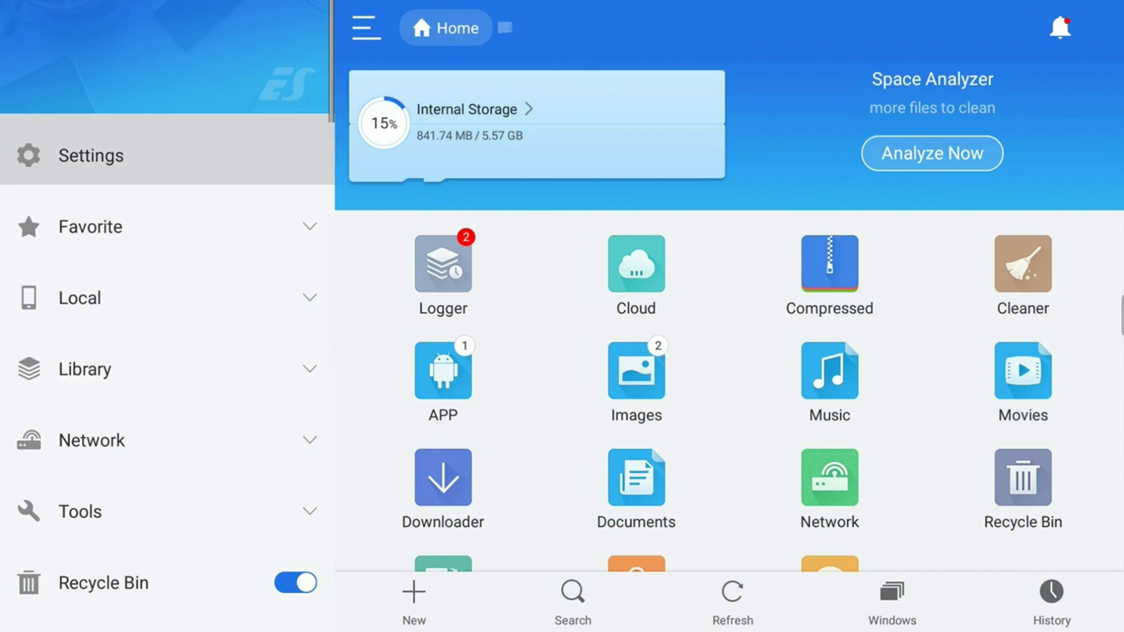
pyautogui.press('Down')
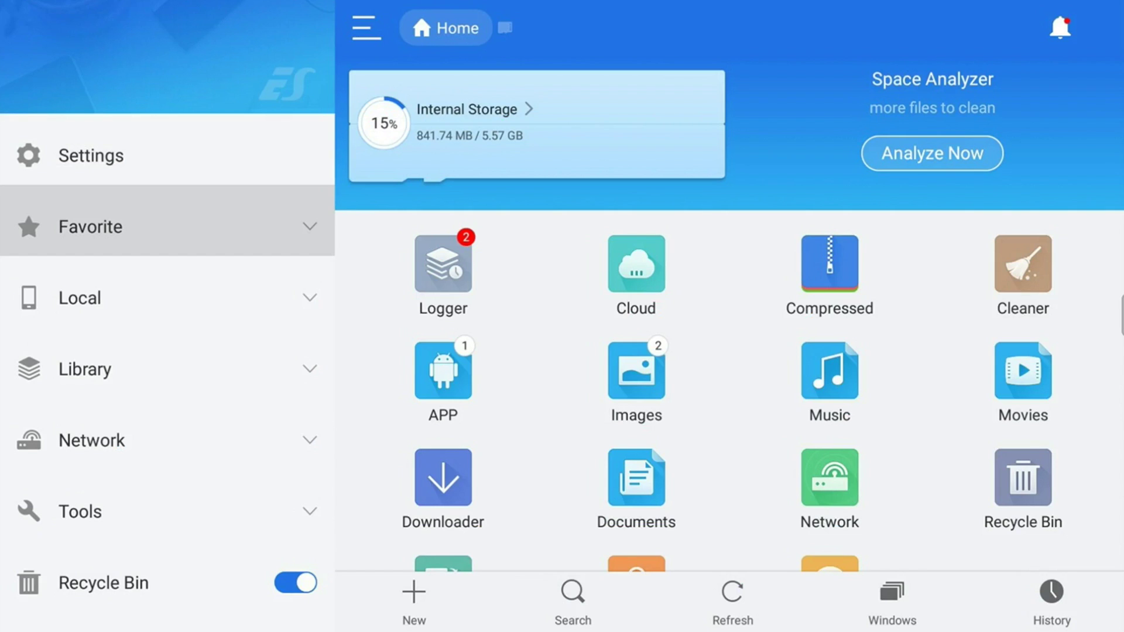
pyautogui.press('Return')
pyautogui.press('Down')
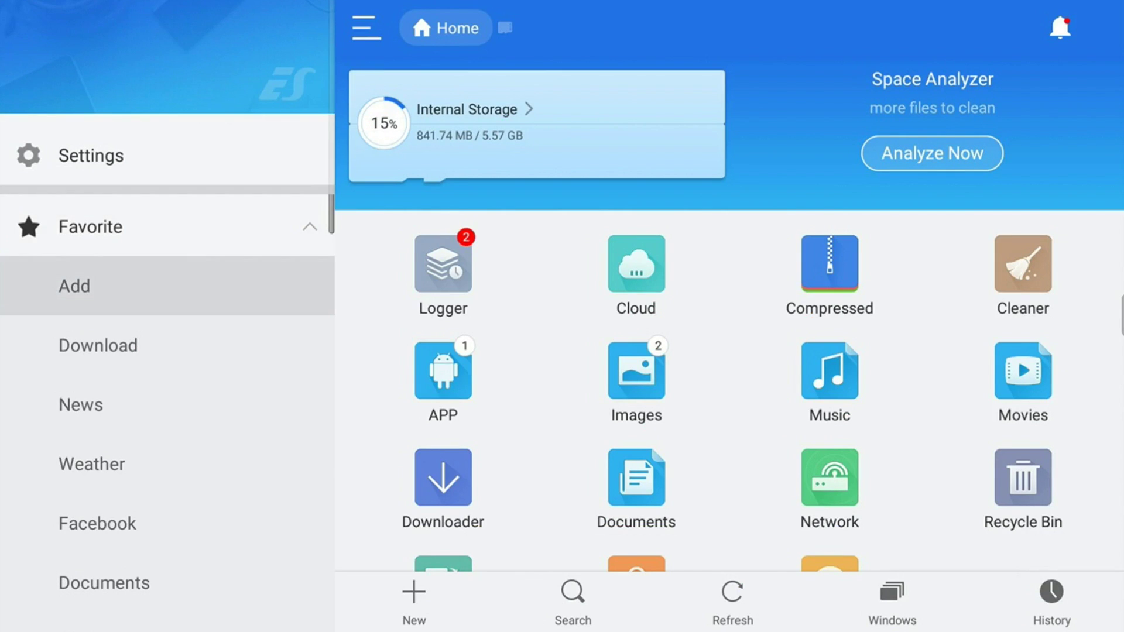
pyautogui.press('Return')
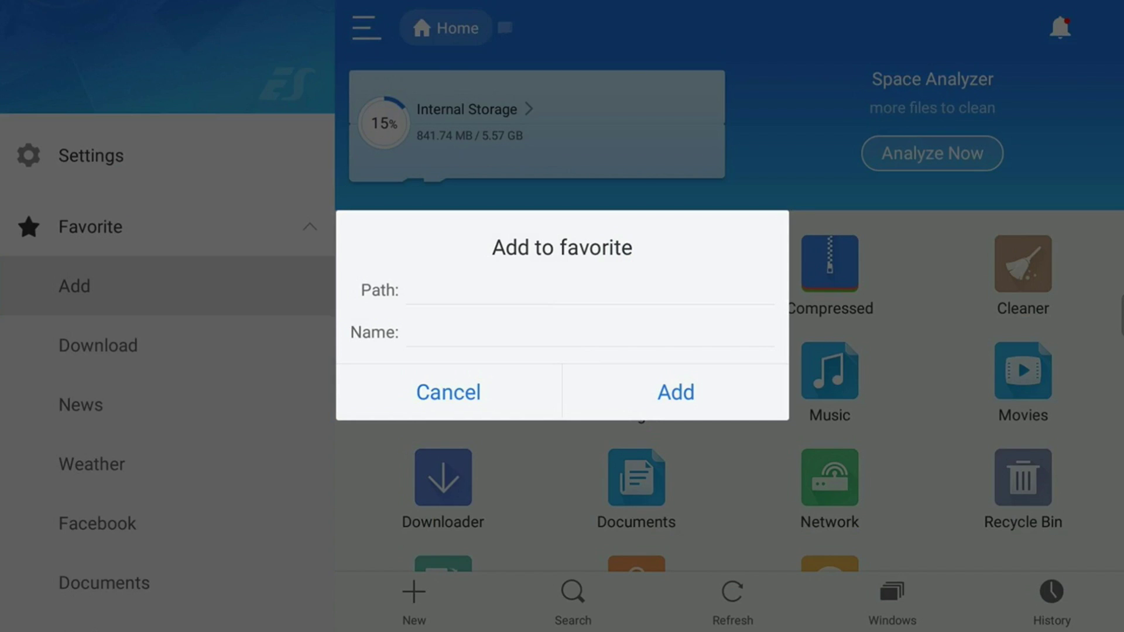
# Start the favorite's Path by spelling http on the on-screen keyboard.
pyautogui.press('Return')
pyautogui.press('Down')
pyautogui.press('Right')
pyautogui.press('Right')
pyautogui.press('Right')
pyautogui.press('Right')
pyautogui.press('Right')
pyautogui.press('Right')
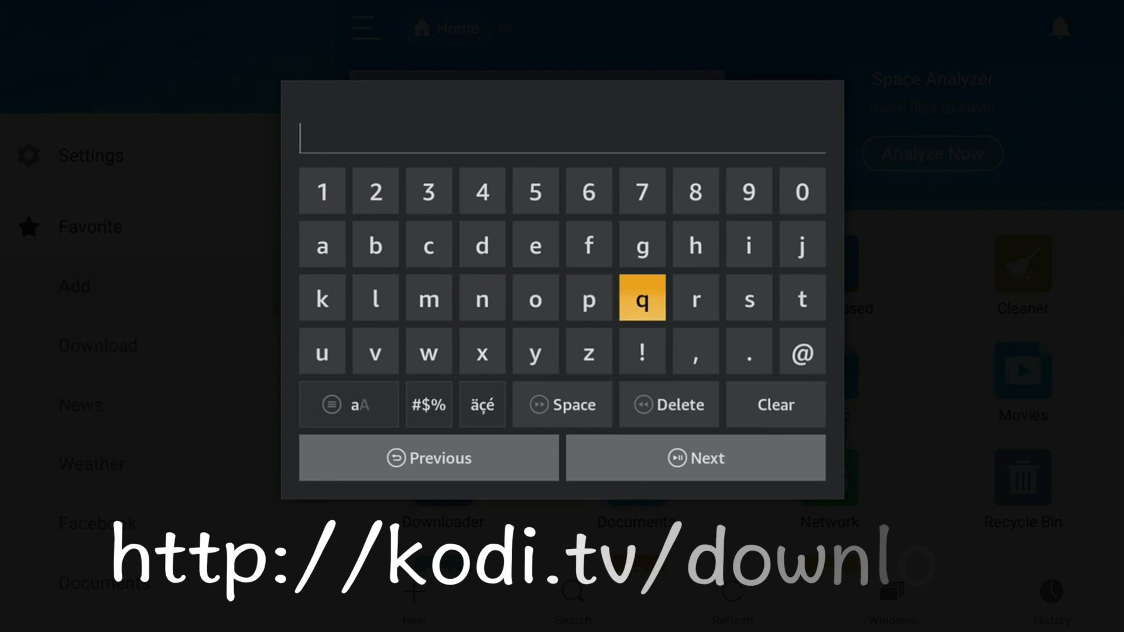
pyautogui.press('Right')
pyautogui.press('Up')
pyautogui.press('Return')
pyautogui.press('Down')
pyautogui.press('Right')
pyautogui.press('Right')
pyautogui.press('Return')
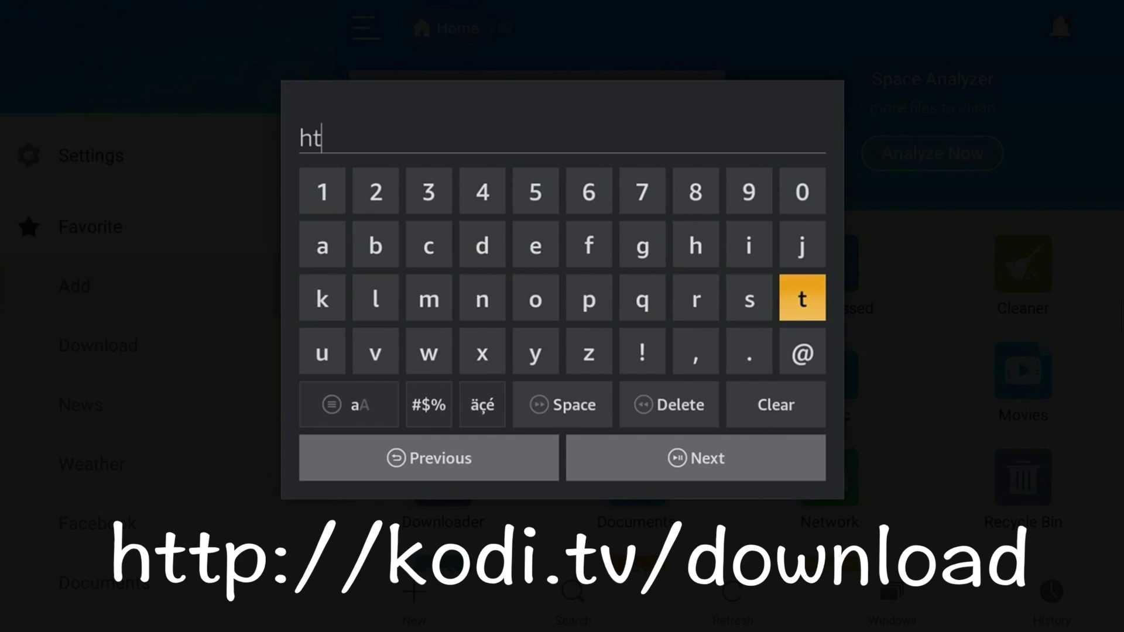
pyautogui.press('Return')
pyautogui.press('Left')
pyautogui.press('Left')
pyautogui.press('Left')
# Add the colon and backslashes after http, giving http:\\.
pyautogui.press('Left')
pyautogui.press('Return')
pyautogui.press('Down')
pyautogui.press('Left')
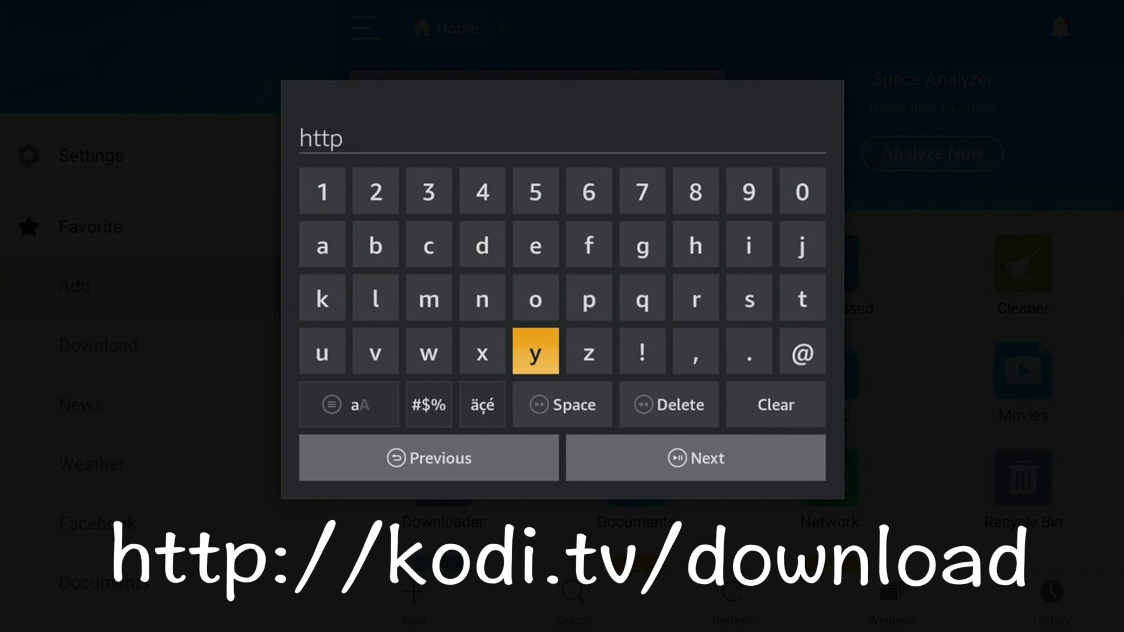
pyautogui.press('Left')
pyautogui.press('Left')
pyautogui.press('Down')
pyautogui.press('Return')
pyautogui.press('Up')
pyautogui.press('Up')
pyautogui.press('Left')
pyautogui.press('Left')
pyautogui.press('Return')
pyautogui.press('Down')
pyautogui.press('Right')
pyautogui.press('Right')
pyautogui.press('Right')
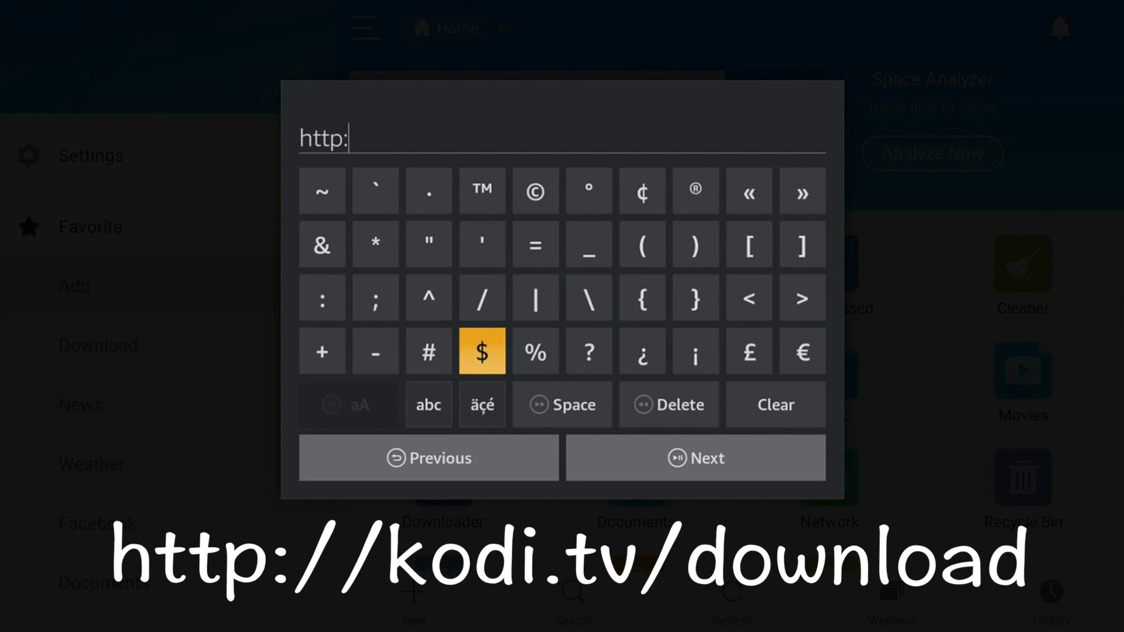
pyautogui.press('Right')
pyautogui.press('Right')
pyautogui.press('Up')
pyautogui.press('Return')
pyautogui.press('Return')
pyautogui.press('Down')
pyautogui.press('Down')
pyautogui.press('Left')
pyautogui.press('Left')
pyautogui.press('Right')
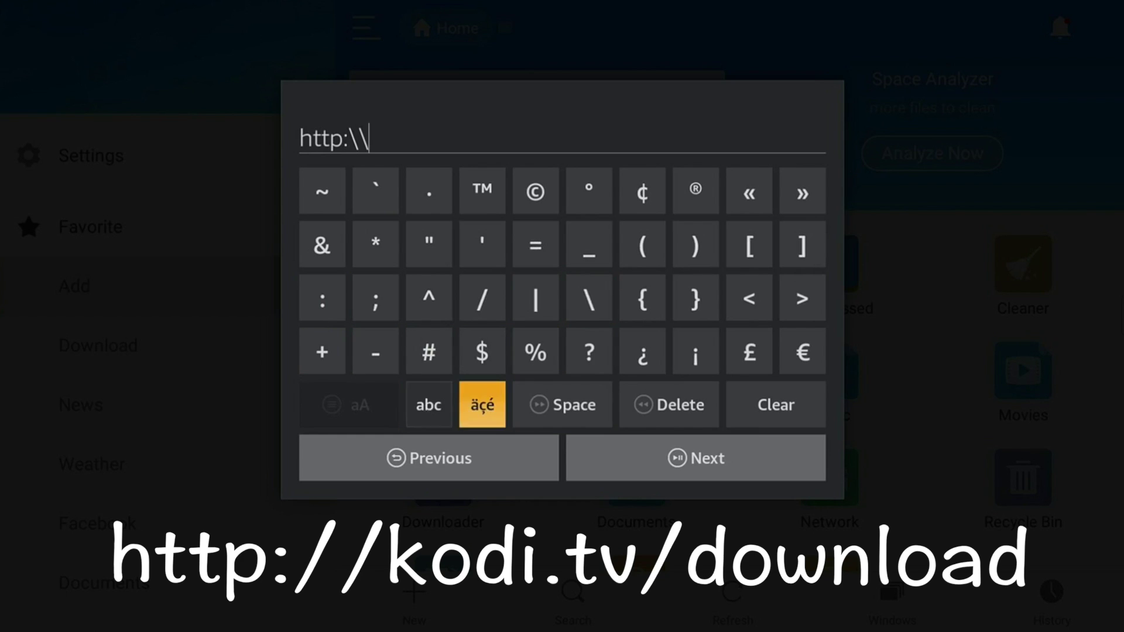
pyautogui.press('Left')
pyautogui.press('Return')
pyautogui.press('Up')
# Continue the path with the domain kodi.tv.
pyautogui.press('Up')
pyautogui.press('Left')
pyautogui.press('Left')
pyautogui.press('Return')
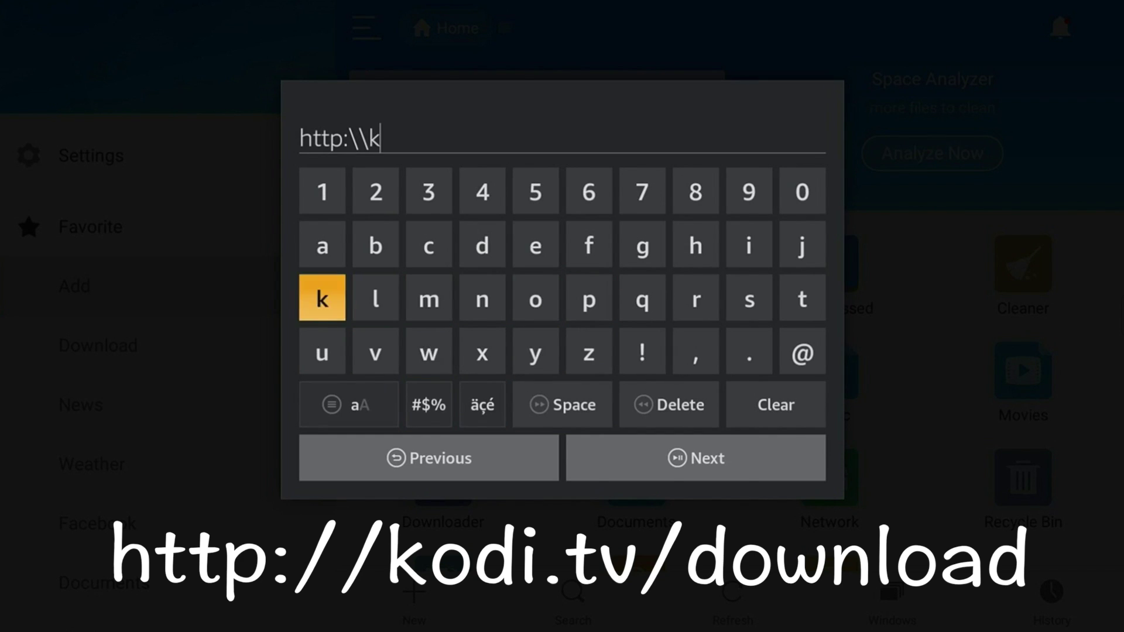
pyautogui.press('Right')
pyautogui.press('Right')
pyautogui.press('Right')
pyautogui.press('Right')
pyautogui.press('Return')
pyautogui.press('Left')
pyautogui.press('Up')
pyautogui.press('Return')
pyautogui.press('Right')
pyautogui.press('Right')
pyautogui.press('Right')
pyautogui.press('Right')
pyautogui.press('Right')
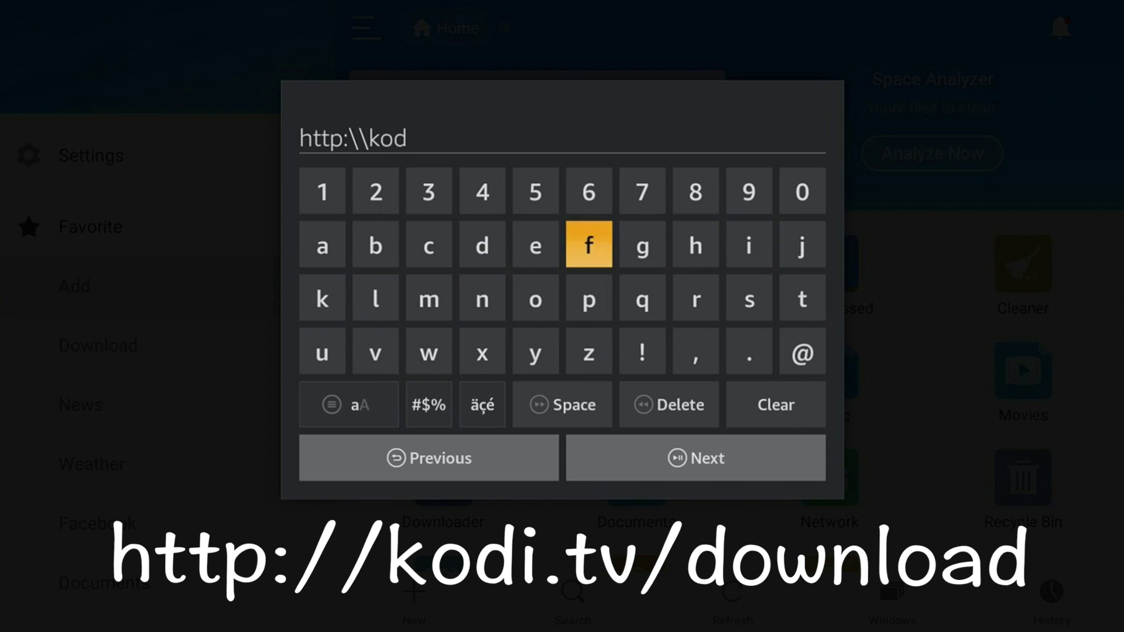
pyautogui.press('Return')
pyautogui.press('Down')
pyautogui.press('Down')
pyautogui.press('Return')
pyautogui.press('Up')
pyautogui.press('Down')
pyautogui.press('Right')
pyautogui.press('Up')
pyautogui.press('Return')
pyautogui.press('Down')
pyautogui.press('Left')
pyautogui.press('Left')
pyautogui.press('Left')
pyautogui.press('Left')
pyautogui.press('Left')
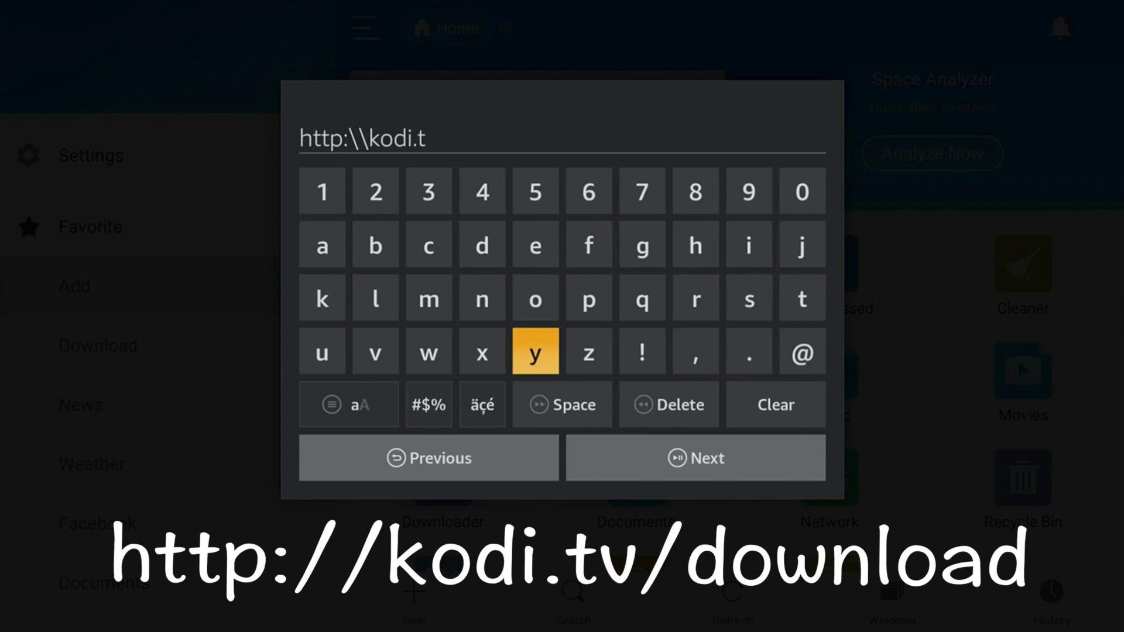
pyautogui.press('Left')
pyautogui.press('Left')
# Finish the path as http:\\kodi.tv\download.
pyautogui.press('Left')
pyautogui.press('Return')
pyautogui.press('Down')
pyautogui.press('Right')
pyautogui.press('Return')
pyautogui.press('Up')
pyautogui.press('Up')
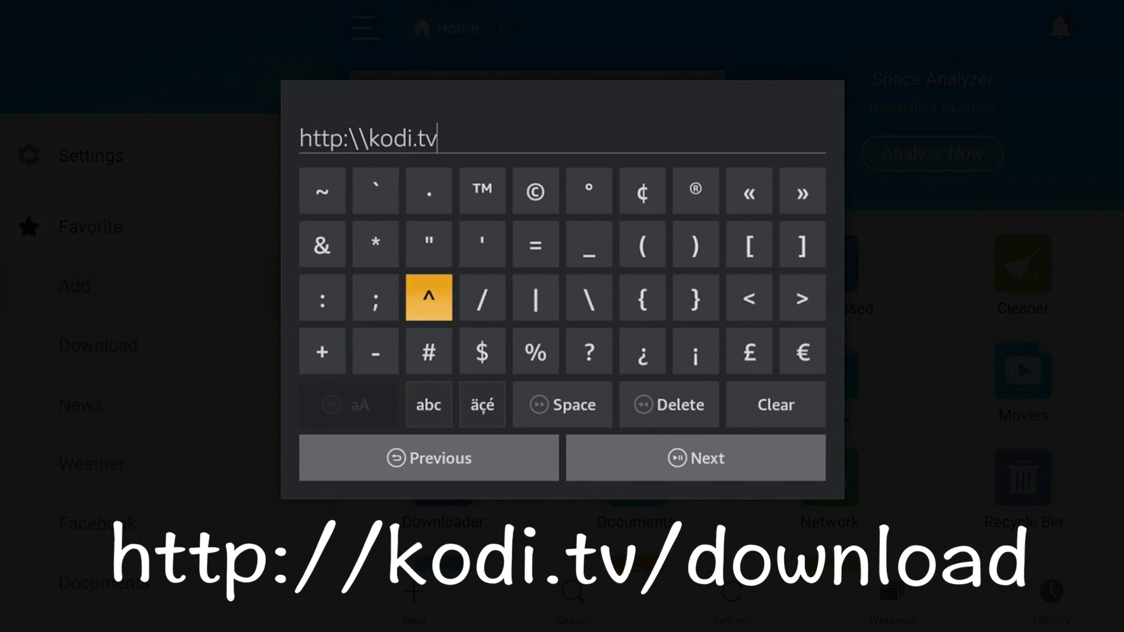
pyautogui.press('Right')
pyautogui.press('Right')
pyautogui.press('Right')
pyautogui.press('Return')
pyautogui.press('Down')
pyautogui.press('Left')
pyautogui.press('Left')
pyautogui.press('Return')
pyautogui.press('Up')
pyautogui.press('Up')
pyautogui.press('Up')
pyautogui.press('Up')
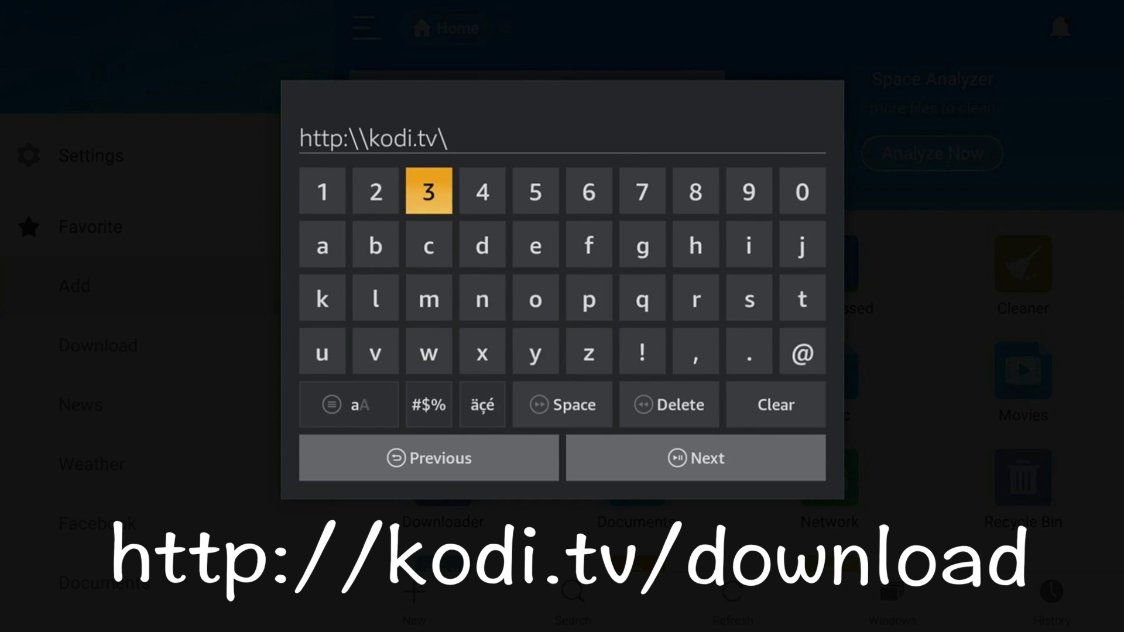
pyautogui.press('Down')
pyautogui.press('Right')
pyautogui.press('Return')
pyautogui.press('Down')
pyautogui.press('Right')
pyautogui.press('Return')
pyautogui.press('Down')
pyautogui.press('Left')
pyautogui.press('Left')
pyautogui.press('Return')
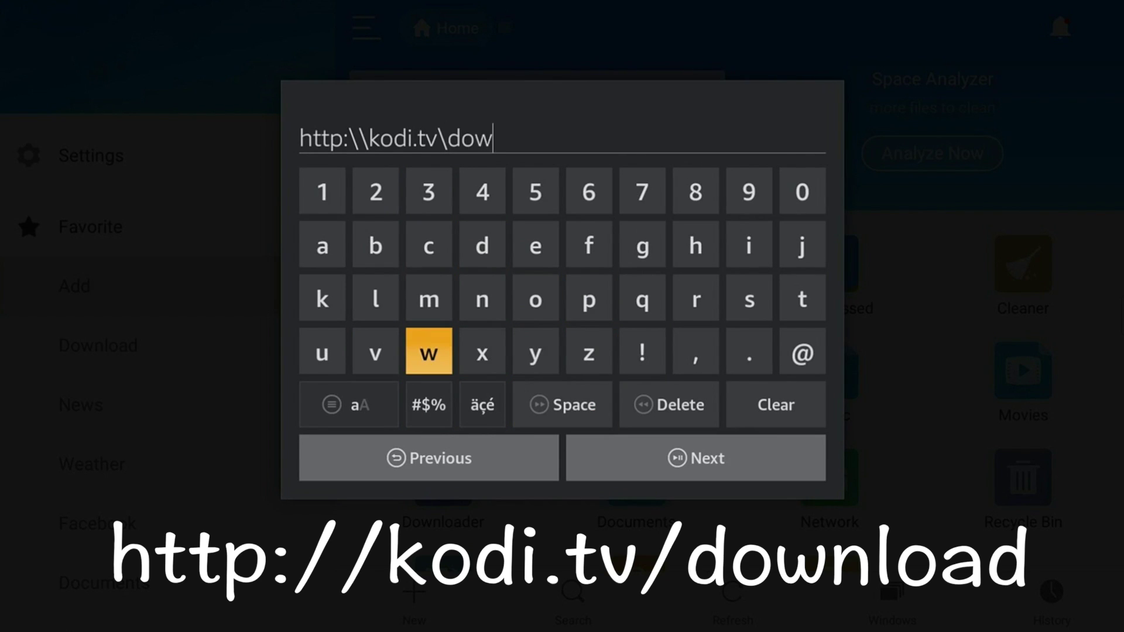
pyautogui.press('Up')
pyautogui.press('Right')
pyautogui.press('Return')
pyautogui.press('Left')
pyautogui.press('Left')
pyautogui.press('Return')
pyautogui.press('Right')
pyautogui.press('Right')
pyautogui.press('Right')
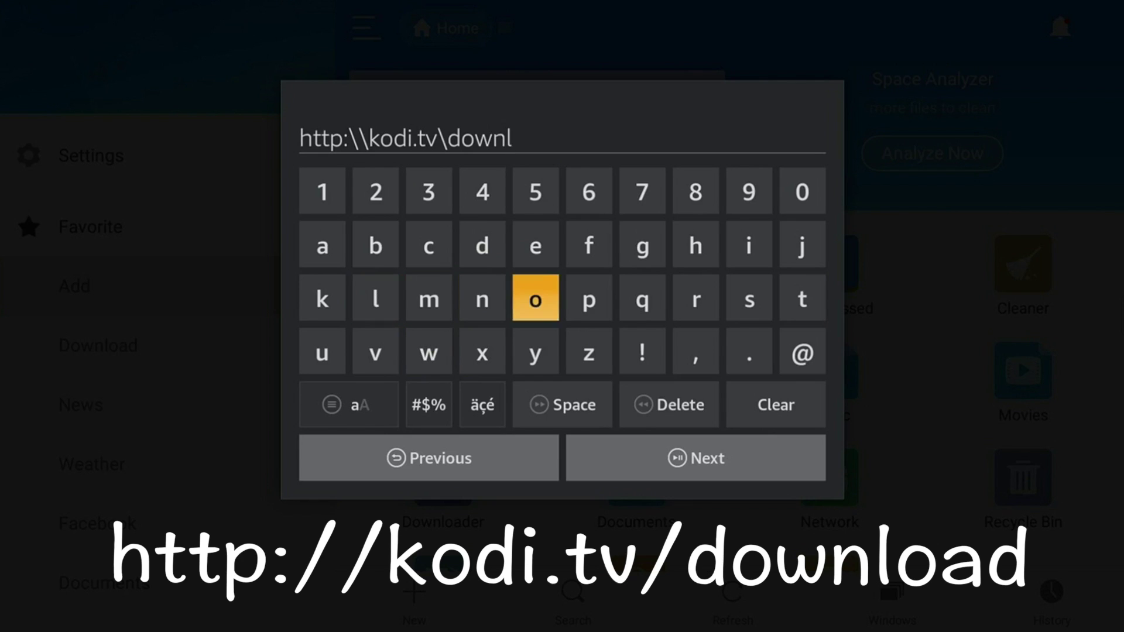
pyautogui.press('Return')
pyautogui.press('Left')
pyautogui.press('Left')
pyautogui.press('Left')
pyautogui.press('Left')
pyautogui.press('Up')
pyautogui.press('Return')
pyautogui.press('Right')
pyautogui.press('Right')
pyautogui.press('Right')
pyautogui.press('Return')
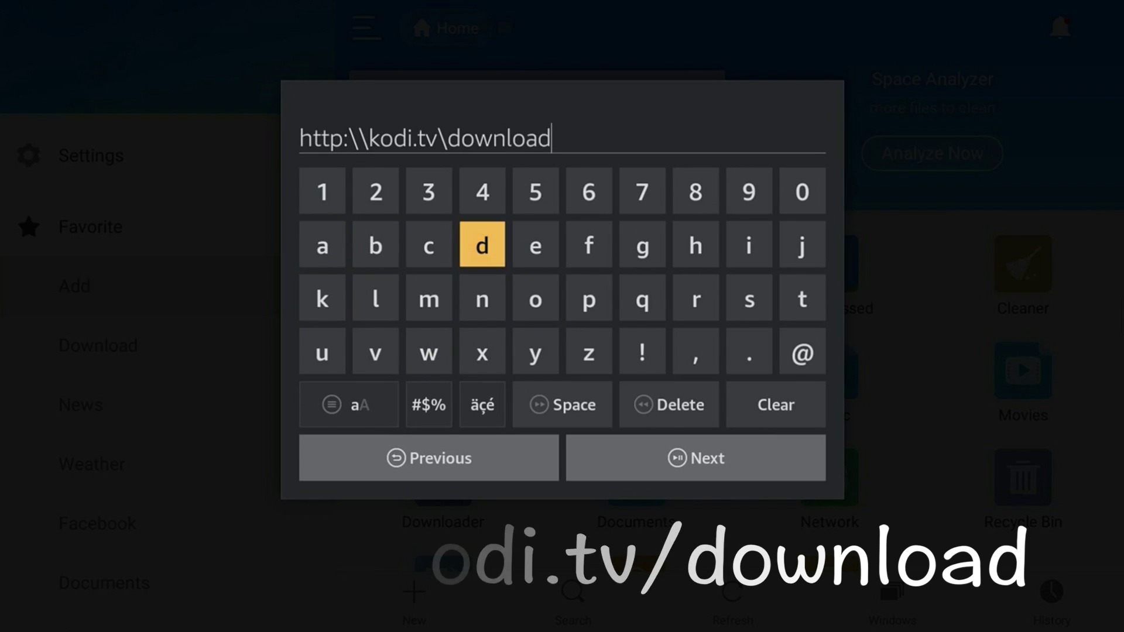
pyautogui.press('Down')
pyautogui.press('Down')
pyautogui.press('Down')
pyautogui.press('Down')
pyautogui.press('Right')
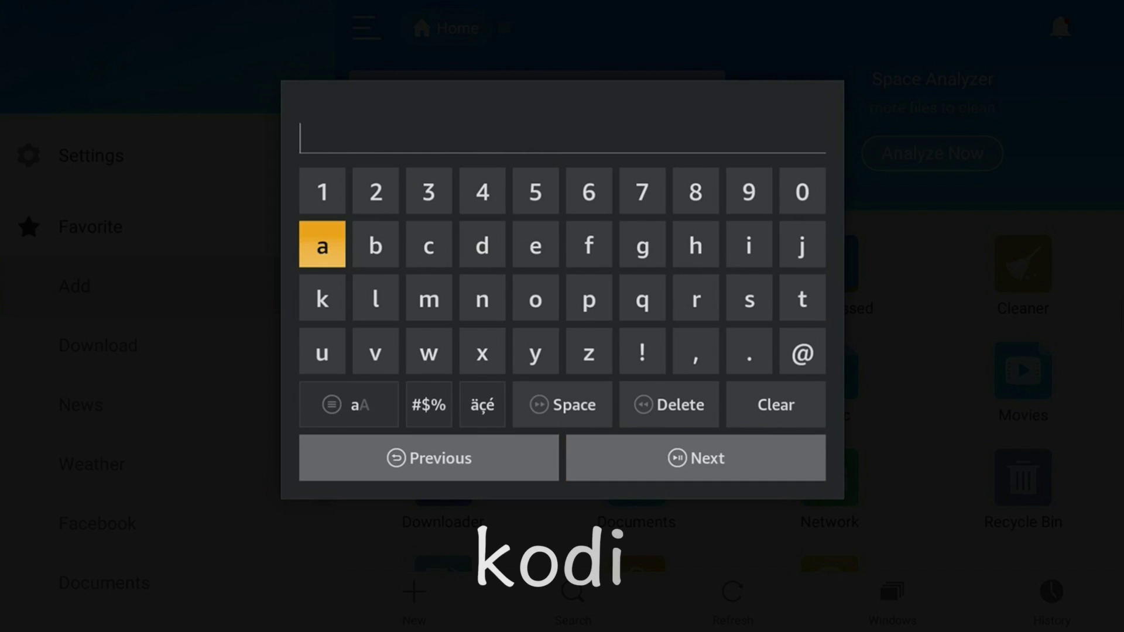
# Enter kodi as the favorite's Name and return to the form.
pyautogui.press('Down')
pyautogui.press('Return')
pyautogui.press('Right')
pyautogui.press('Right')
pyautogui.press('Right')
pyautogui.press('Right')
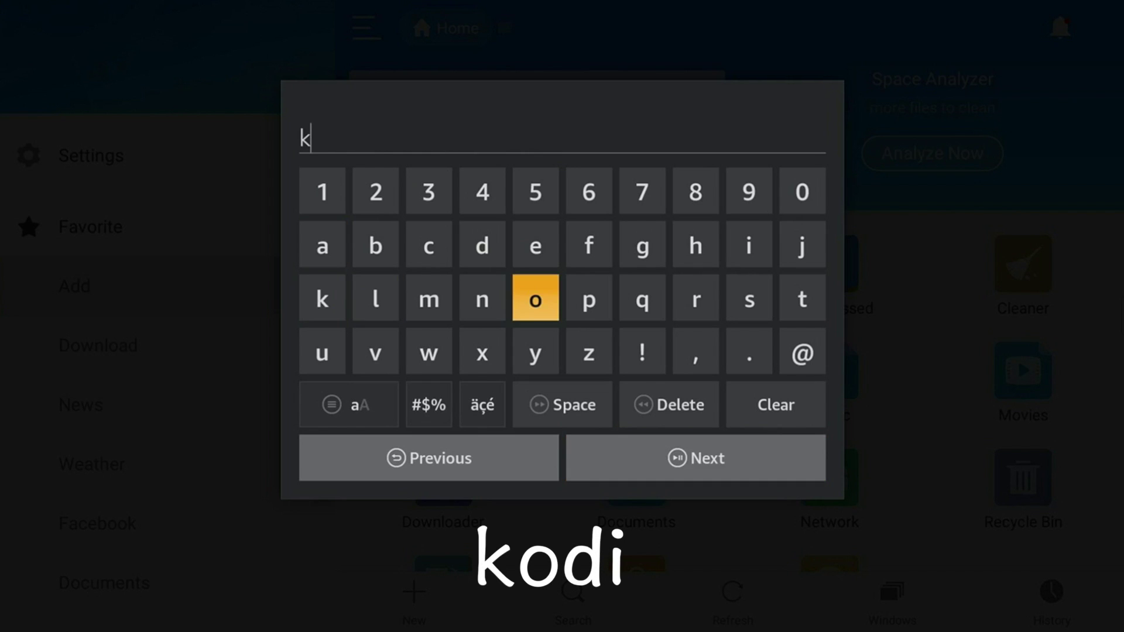
pyautogui.press('Return')
pyautogui.press('Up')
pyautogui.press('Left')
pyautogui.press('Return')
pyautogui.press('Right')
pyautogui.press('Right')
pyautogui.press('Right')
pyautogui.press('Right')
pyautogui.press('Right')
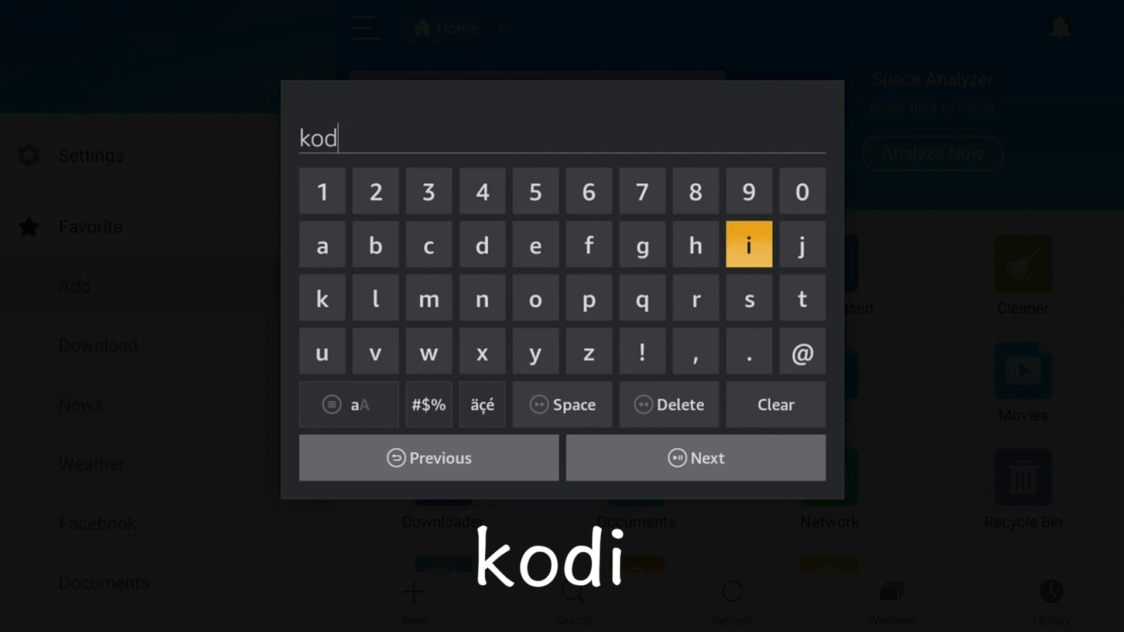
pyautogui.press('Return')
pyautogui.press('Down')
pyautogui.press('Down')
pyautogui.press('Down')
pyautogui.press('Down')
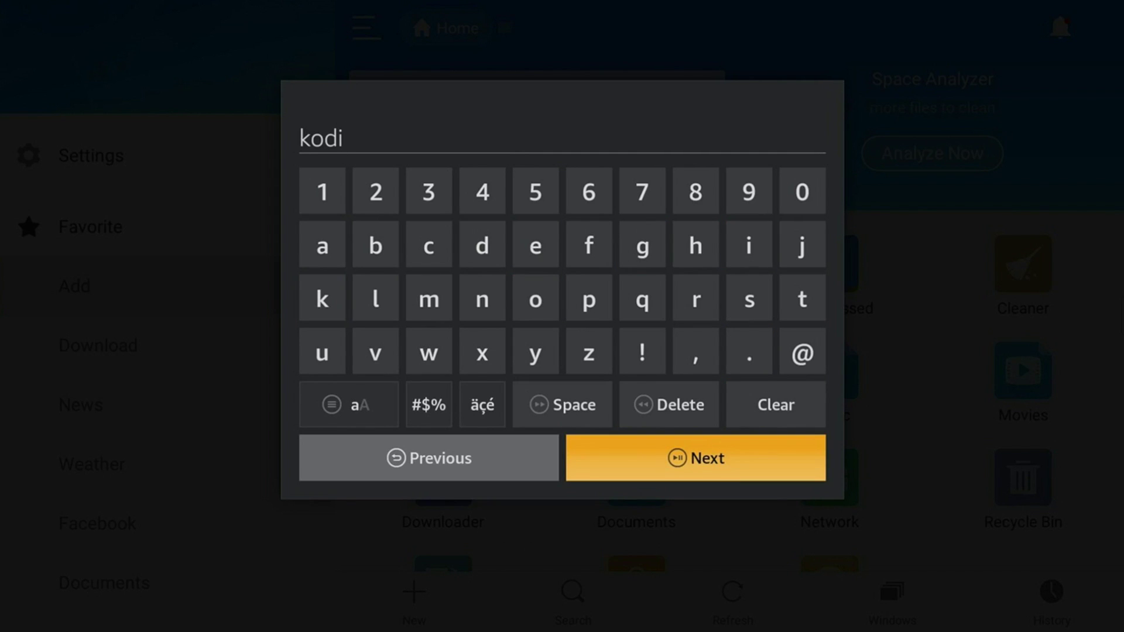
pyautogui.press('Return')
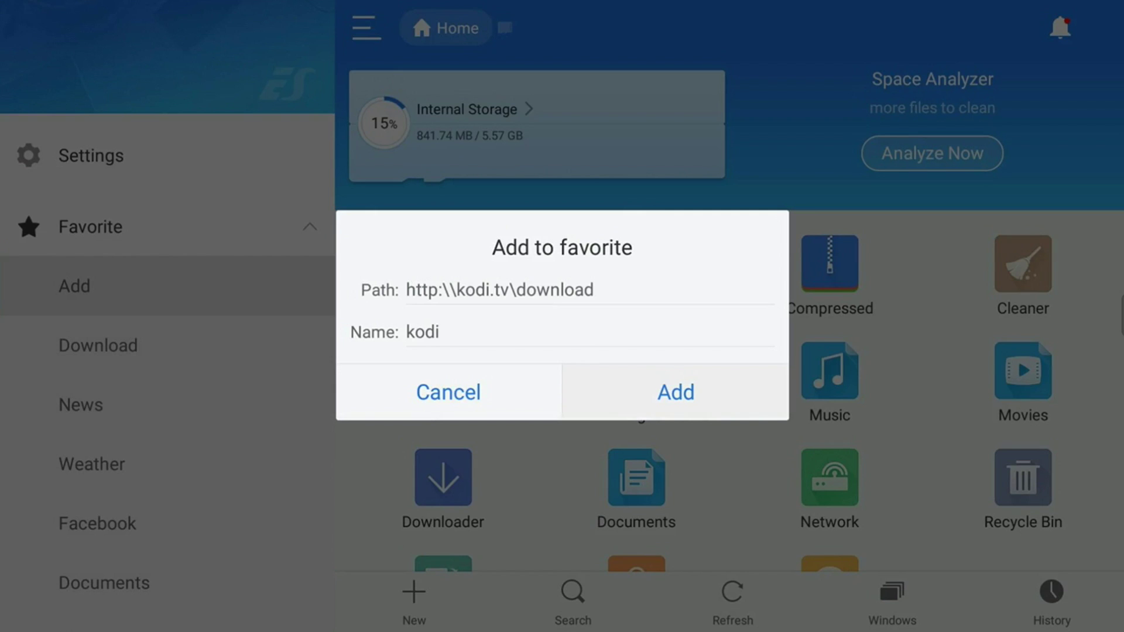
# Save the kodi favorite, then open it from the sidebar to load the Kodi Downloads page.
pyautogui.press('Return')
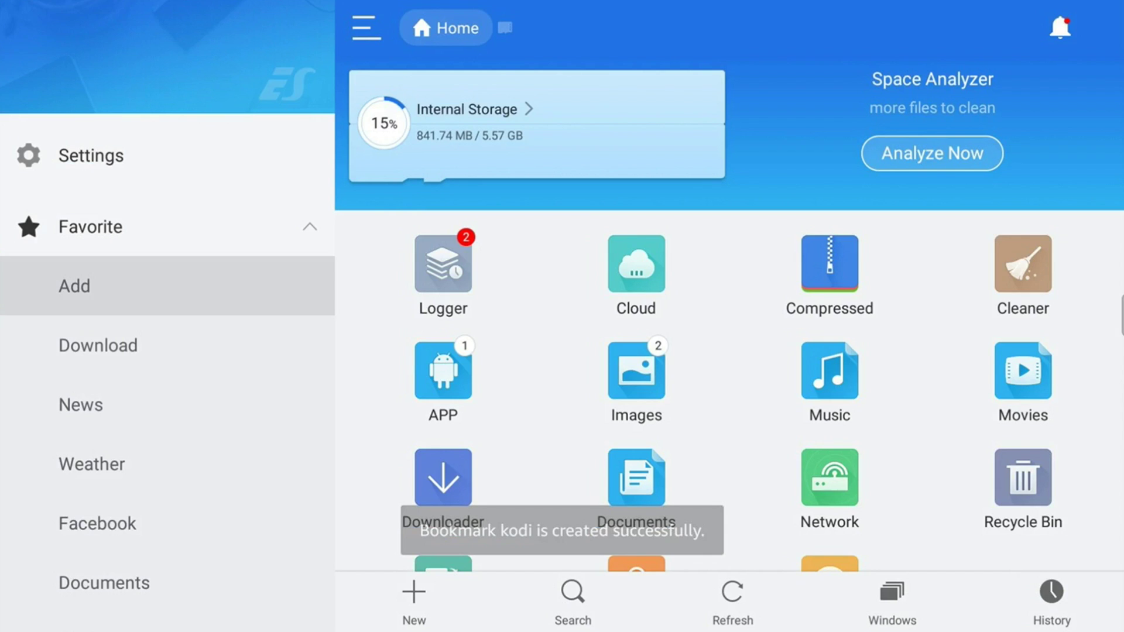
pyautogui.press('Down')
pyautogui.press('Down')
pyautogui.press('Down')
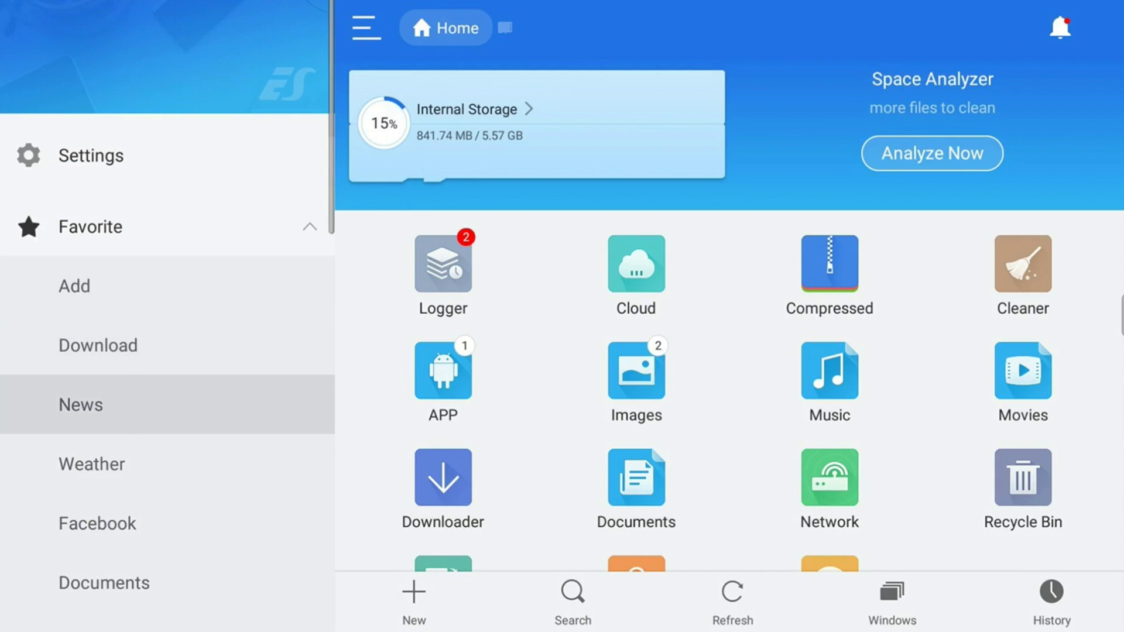
pyautogui.press('Down')
pyautogui.press('Down')
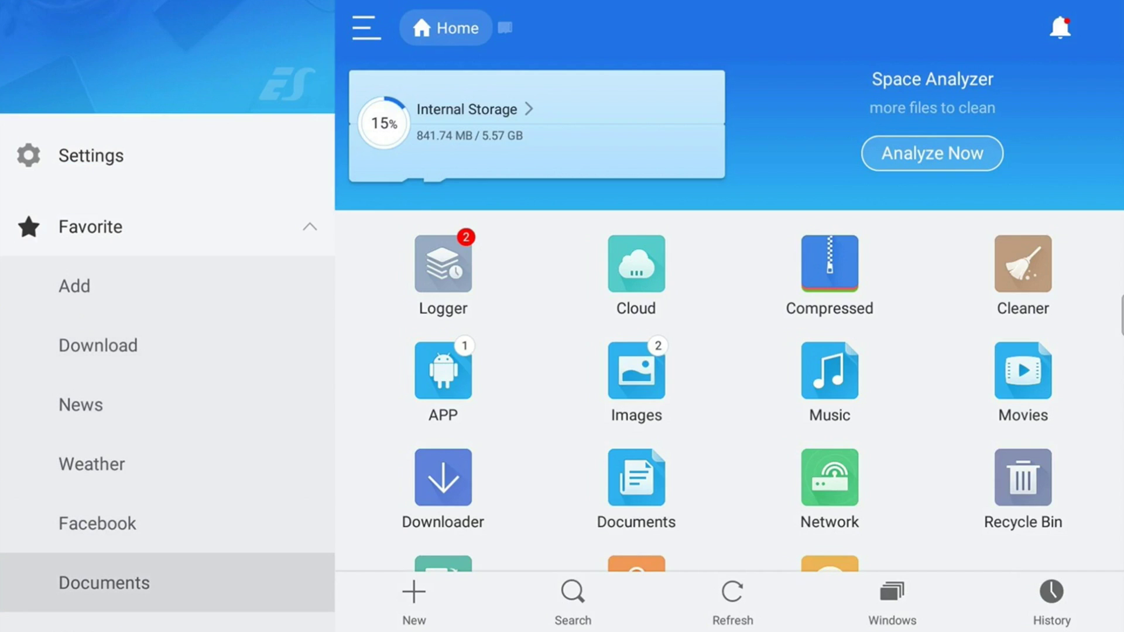
pyautogui.press('Down')
pyautogui.press('Down')
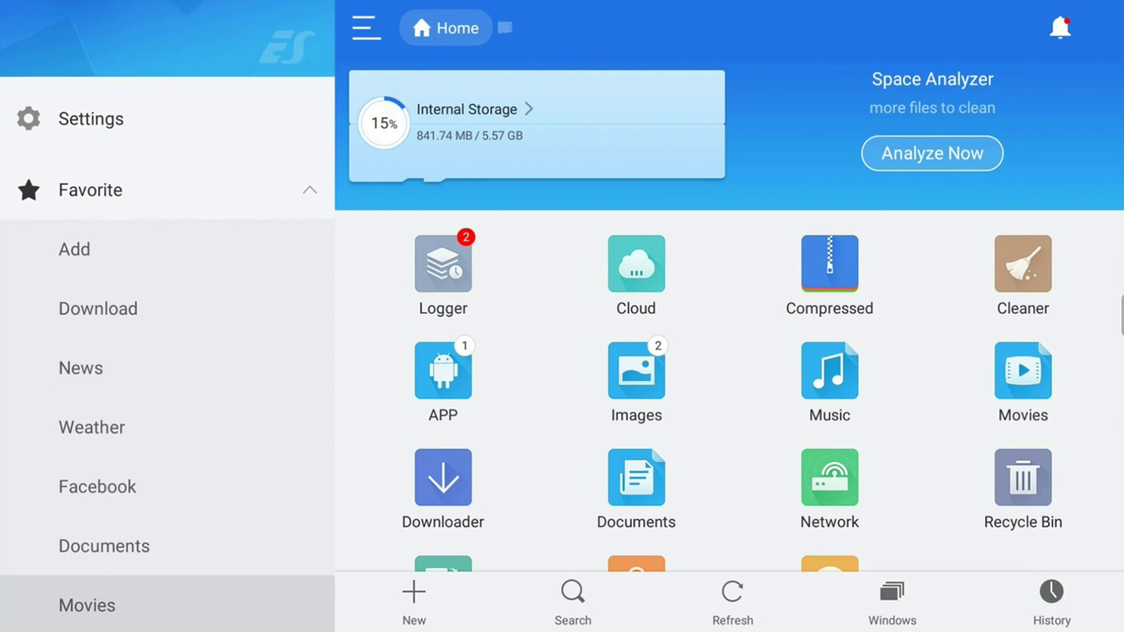
pyautogui.press('Down')
pyautogui.press('Down')
pyautogui.press('Down')
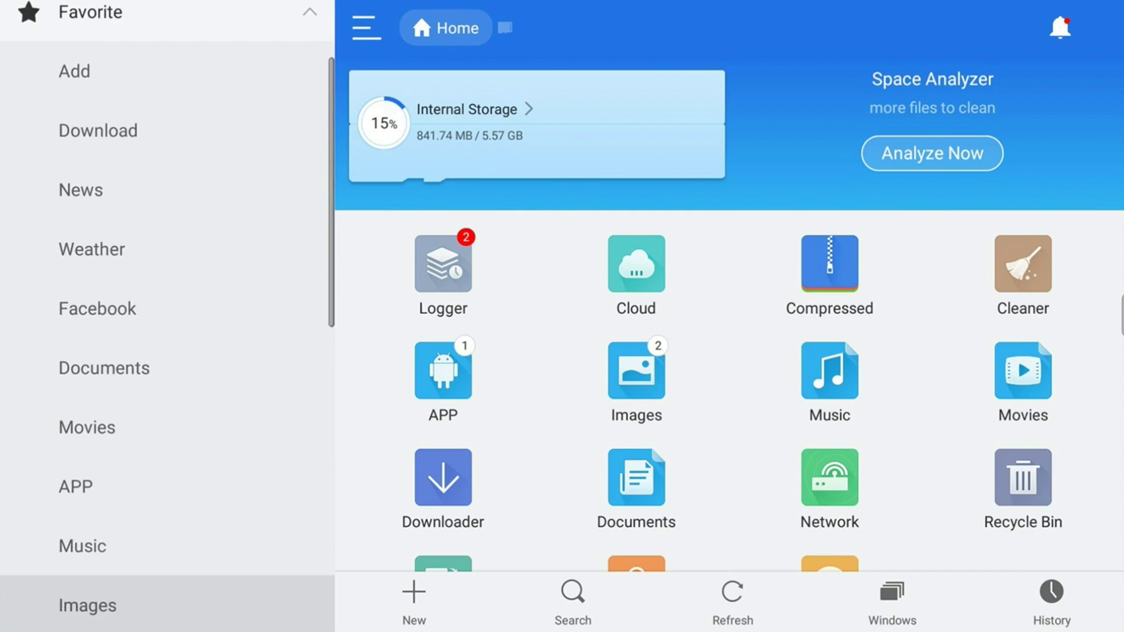
pyautogui.press('Down')
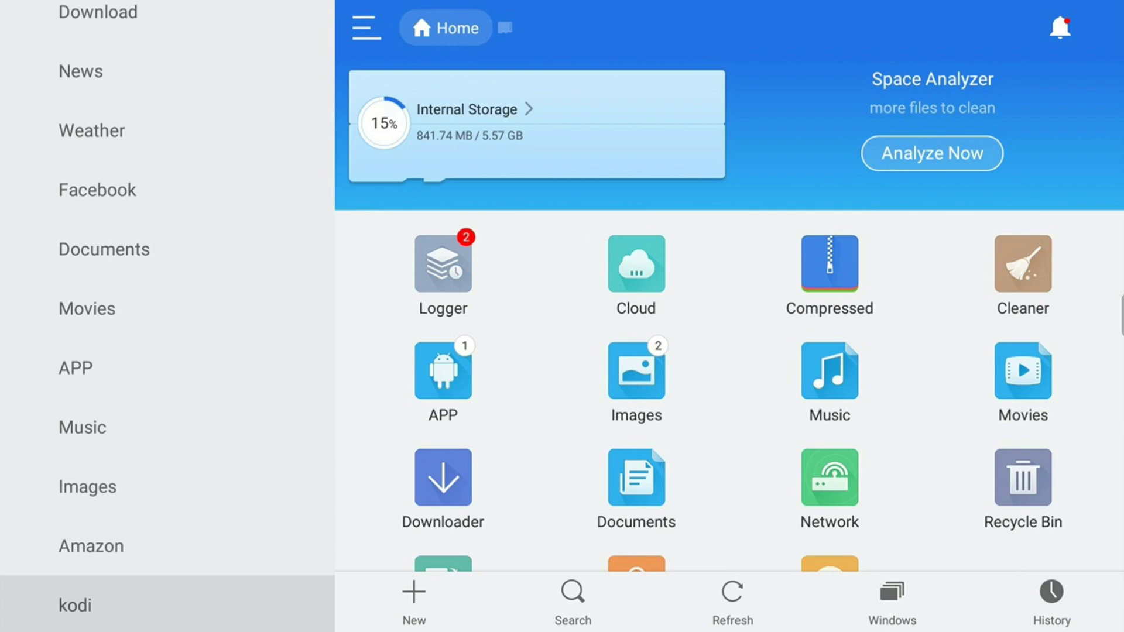
pyautogui.press('Return')
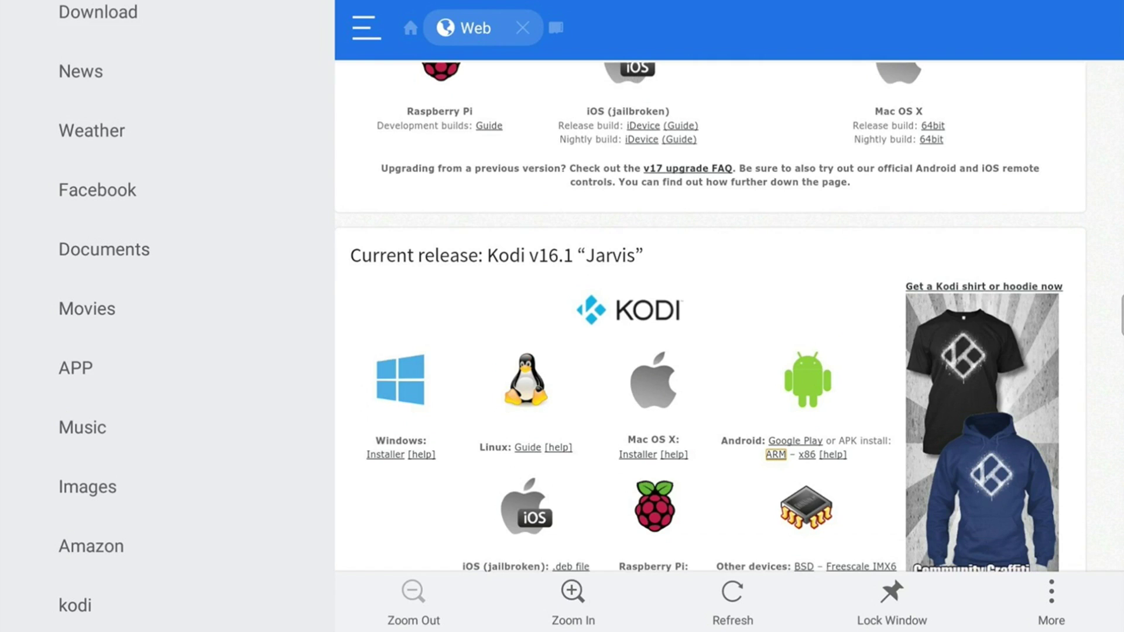
# Move past the sidebar to the bottom toolbar and open the More menu on the Kodi page.
pyautogui.press('Left')
pyautogui.press('Left')
pyautogui.press('Left')
pyautogui.press('Left')
pyautogui.press('Left')
pyautogui.press('Left')
pyautogui.press('Down')
pyautogui.press('Down')
pyautogui.press('Down')
pyautogui.press('Down')
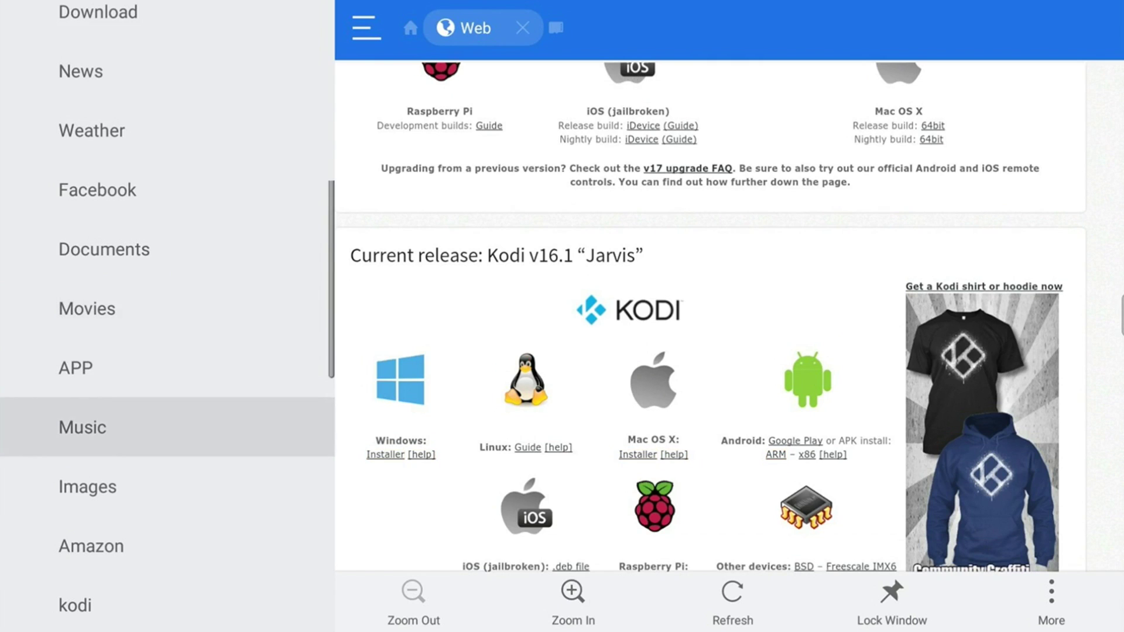
pyautogui.press('Down')
pyautogui.press('Down')
pyautogui.press('Down')
pyautogui.press('Down')
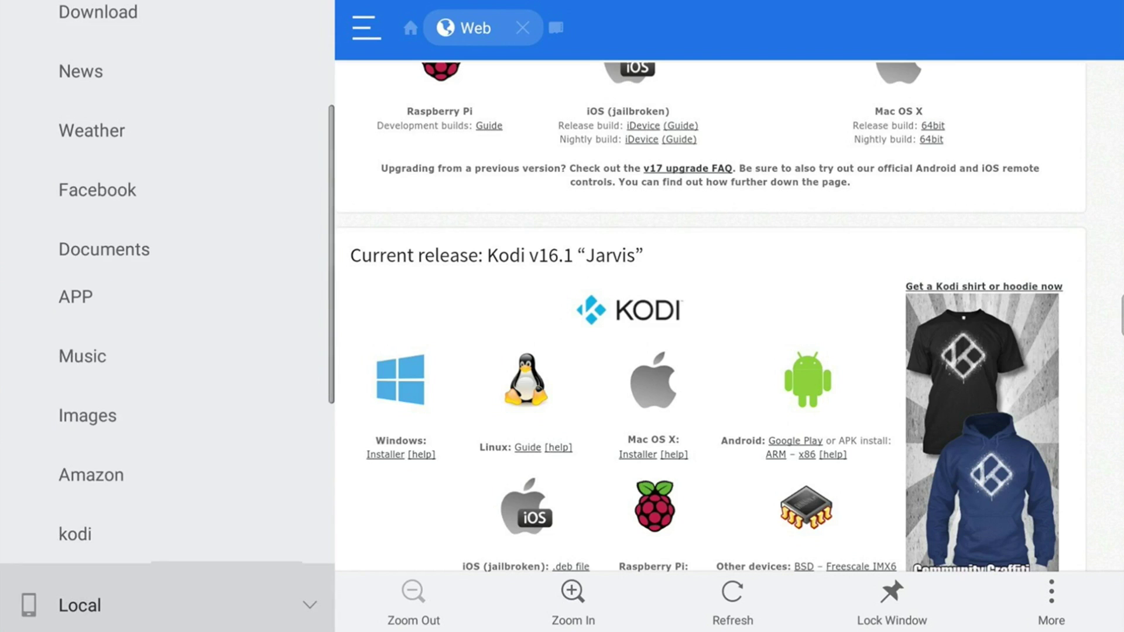
pyautogui.press('Down')
pyautogui.press('Down')
pyautogui.press('Down')
pyautogui.press('Down')
pyautogui.press('Down')
pyautogui.press('Down')
pyautogui.press('Down')
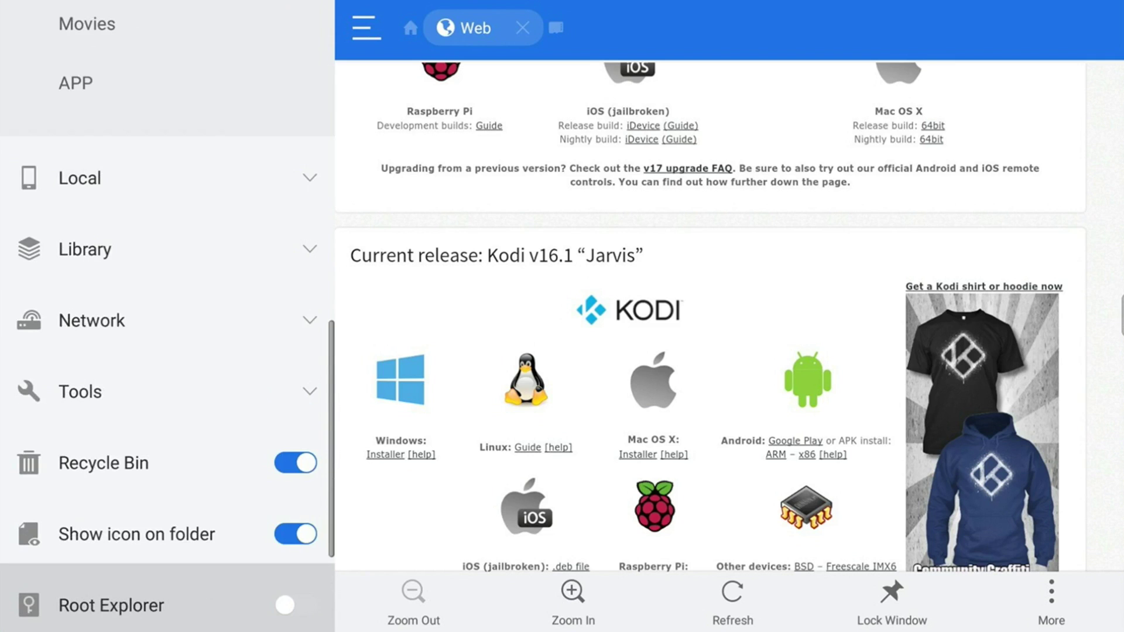
pyautogui.press('Right')
pyautogui.press('Right')
pyautogui.press('Right')
pyautogui.press('Right')
pyautogui.press('Right')
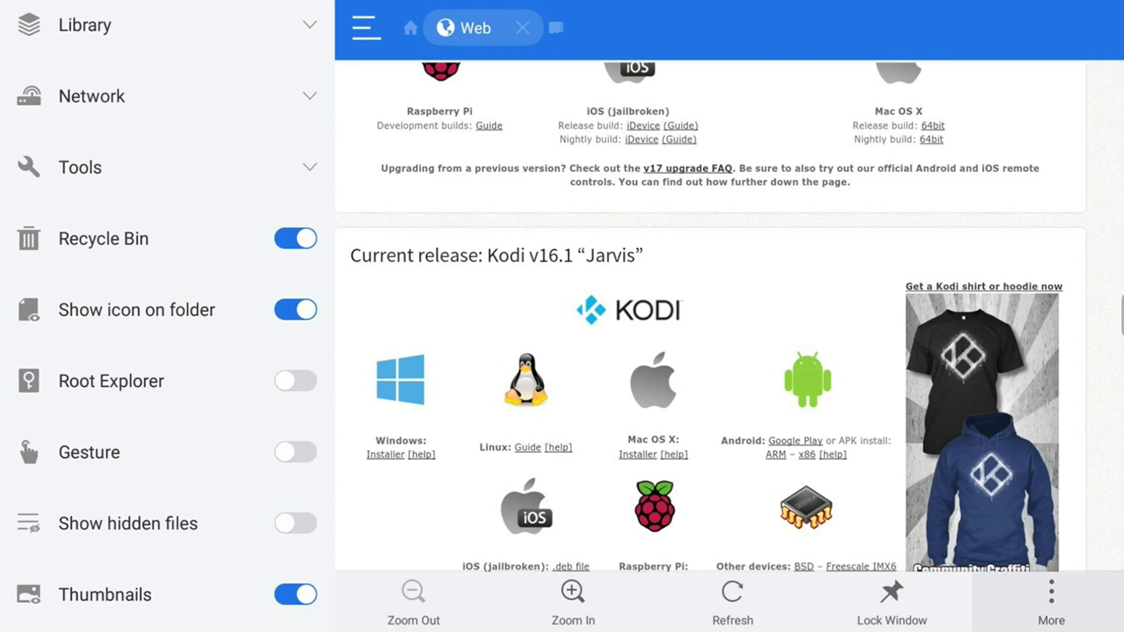
pyautogui.press('Return')
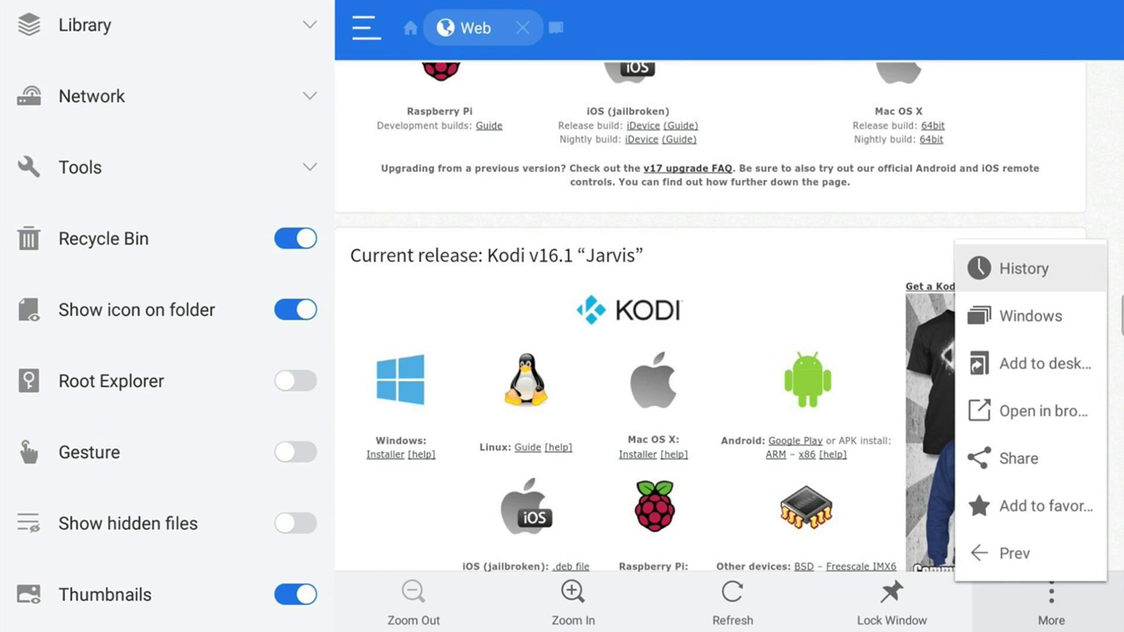
# Download the Kodi APK with Open in browser, choosing ES Downloader Just Once.
pyautogui.press('Down')
pyautogui.press('Down')
pyautogui.press('Down')
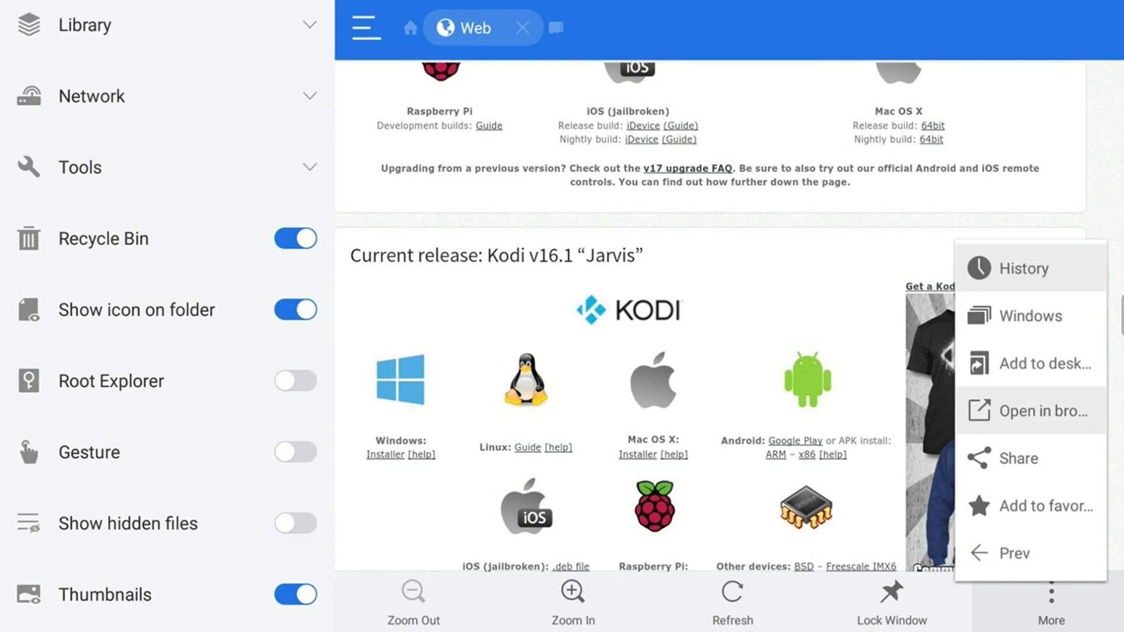
pyautogui.press('Escape')
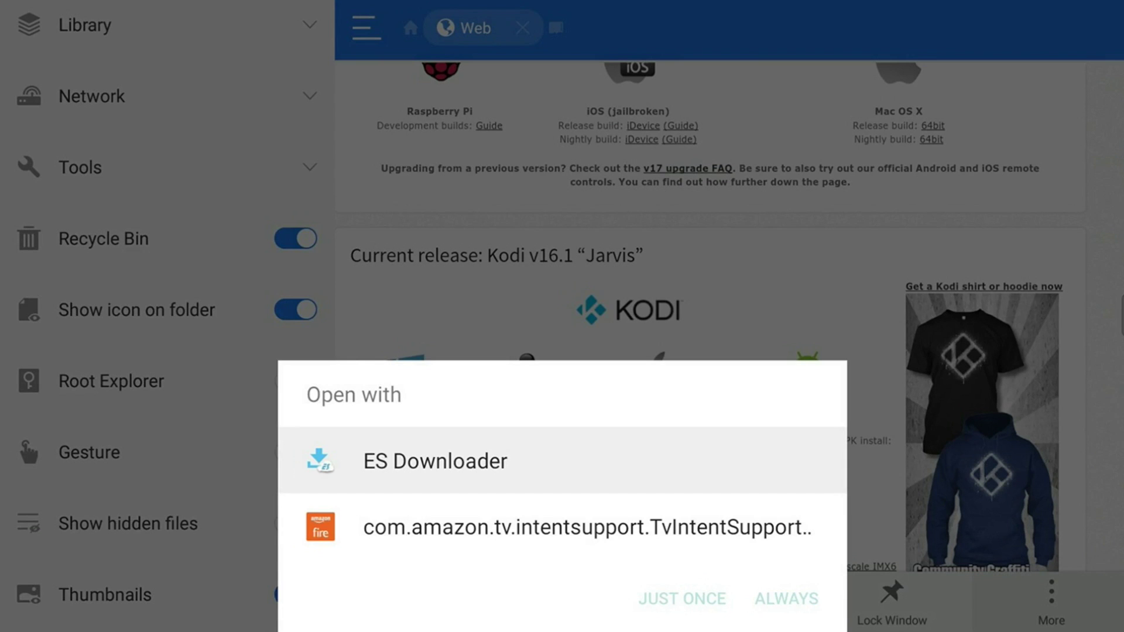
pyautogui.press('Down')
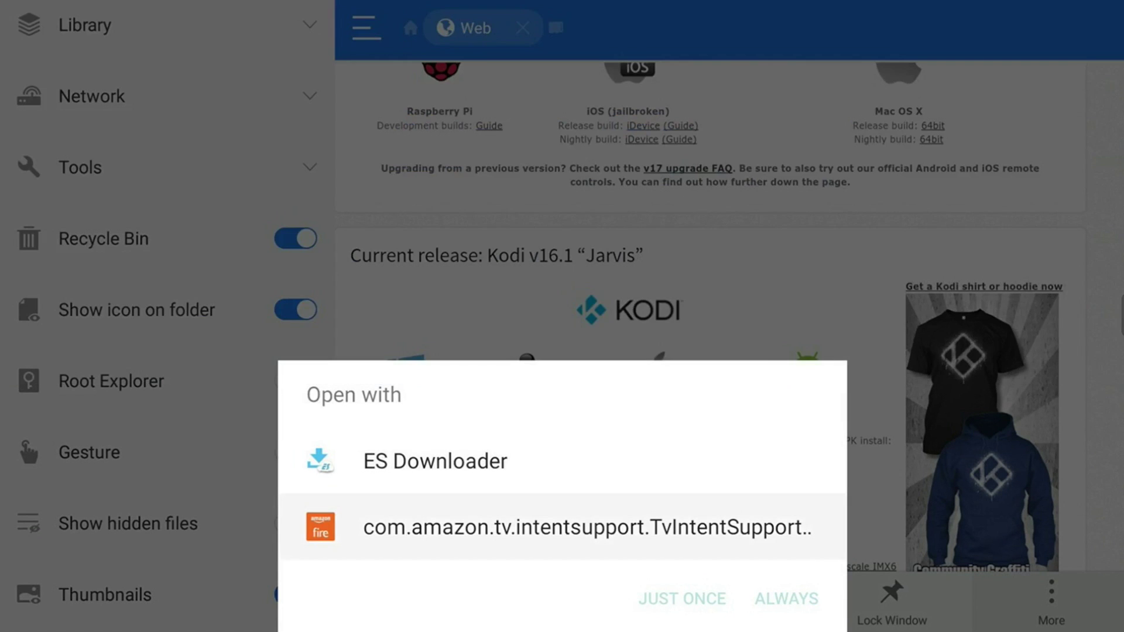
pyautogui.press('Up')
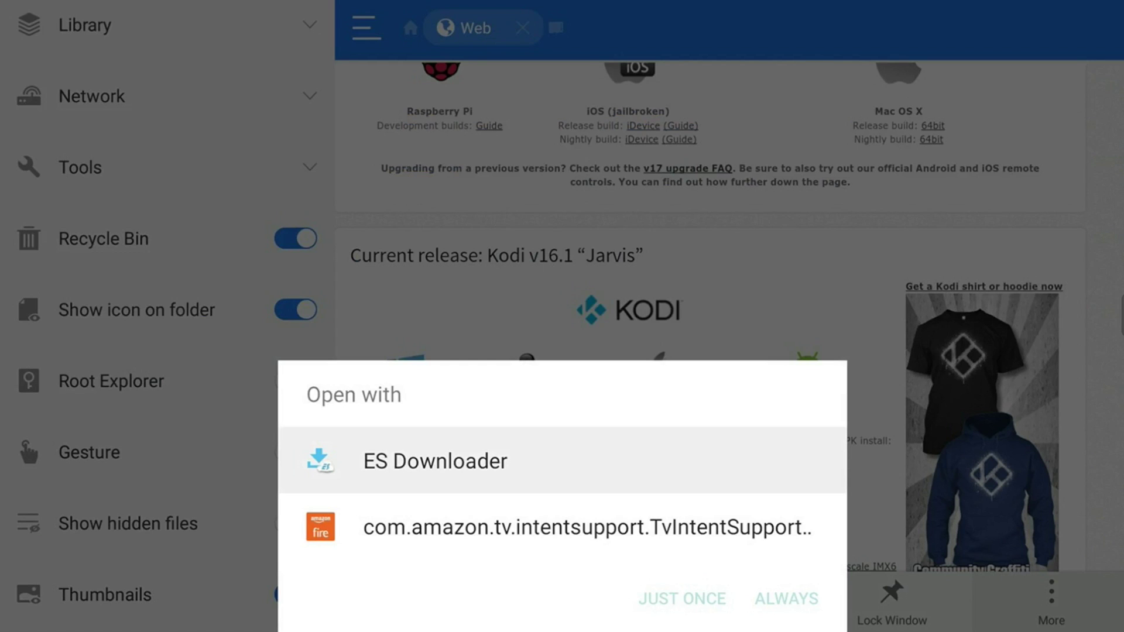
pyautogui.press('Return')
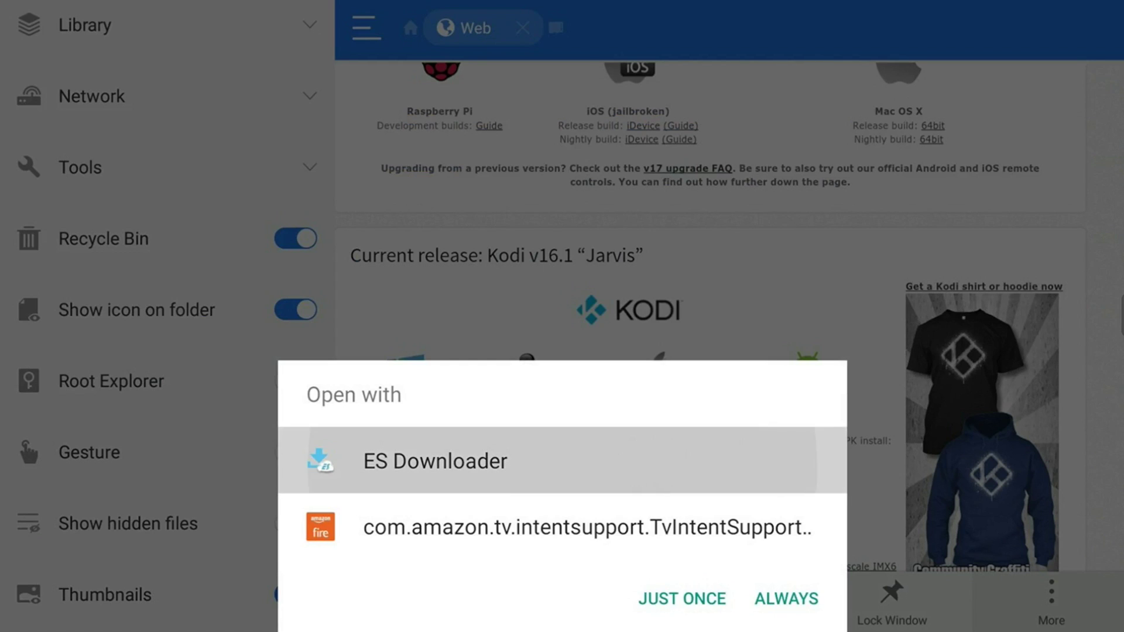
pyautogui.press('Down')
pyautogui.press('Down')
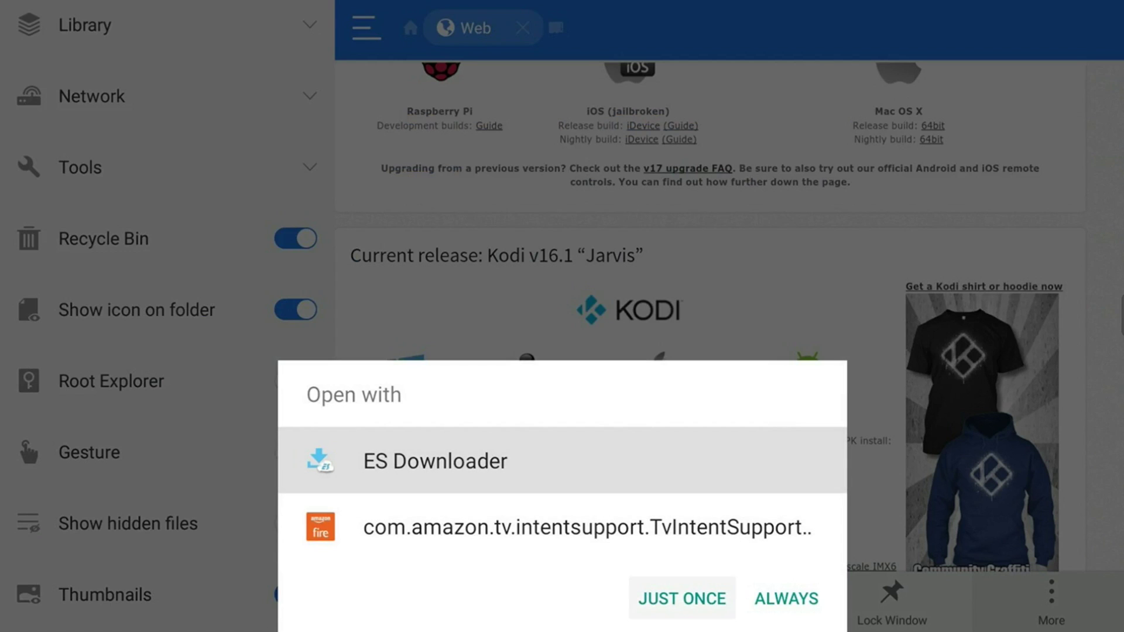
pyautogui.press('Return')
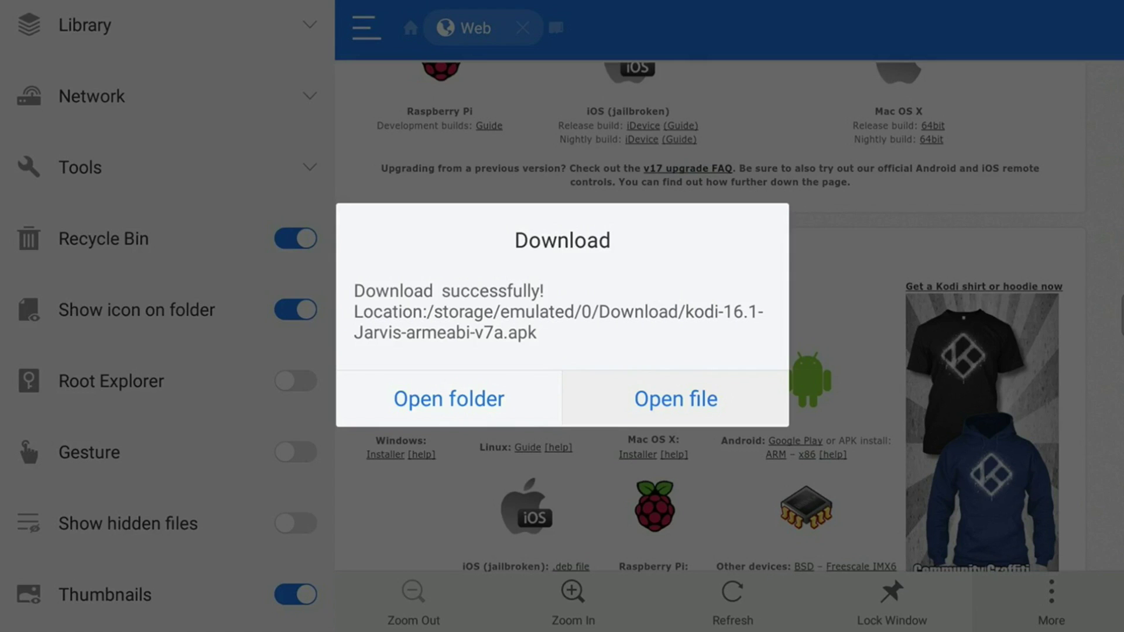
# Open kodi-16.1-Jarvis-armeabi-v7a.apk and choose Install in its Properties.
pyautogui.press('Return')
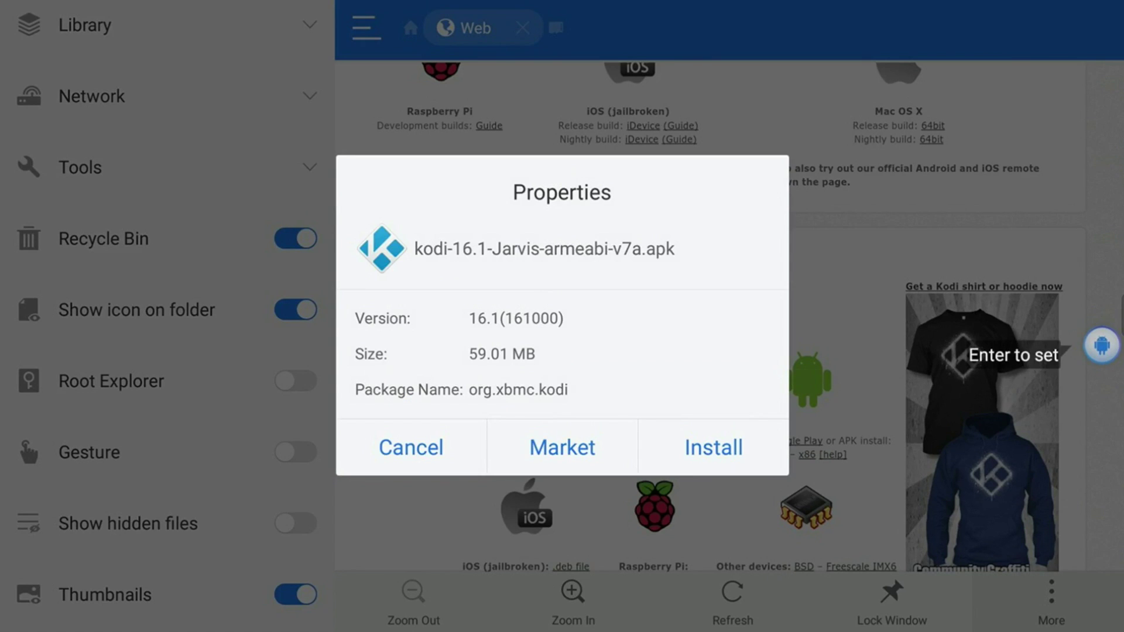
pyautogui.press('Down')
pyautogui.press('Left')
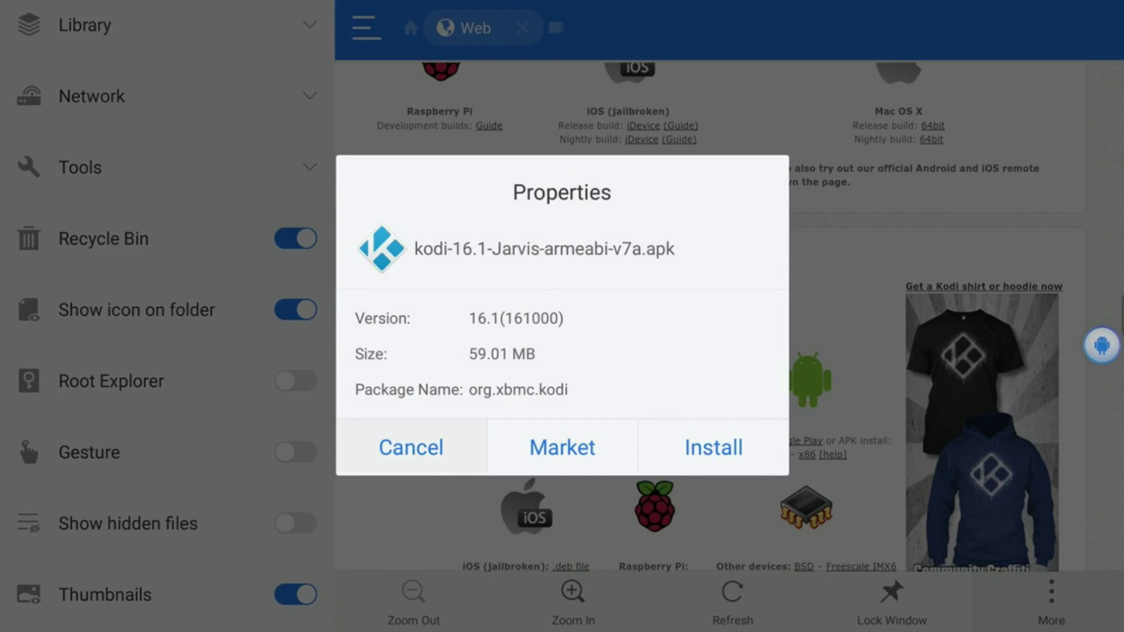
pyautogui.press('Return')
pyautogui.press('Down')
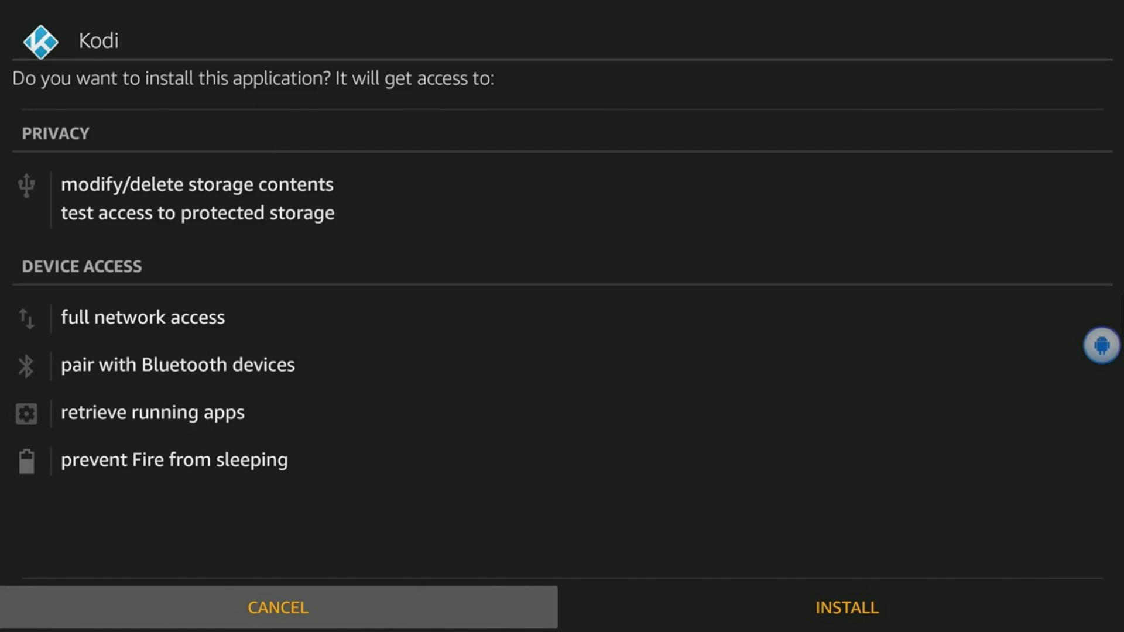
# Accept Kodi's permissions with INSTALL to finish installing the app.
pyautogui.press('Right')
pyautogui.press('Return')
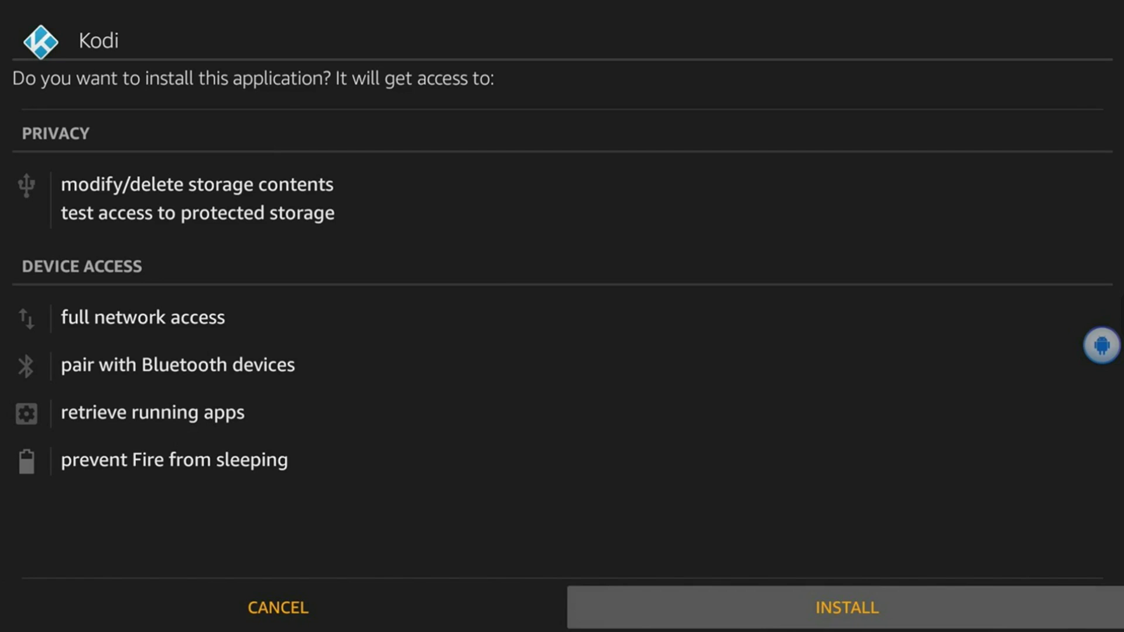